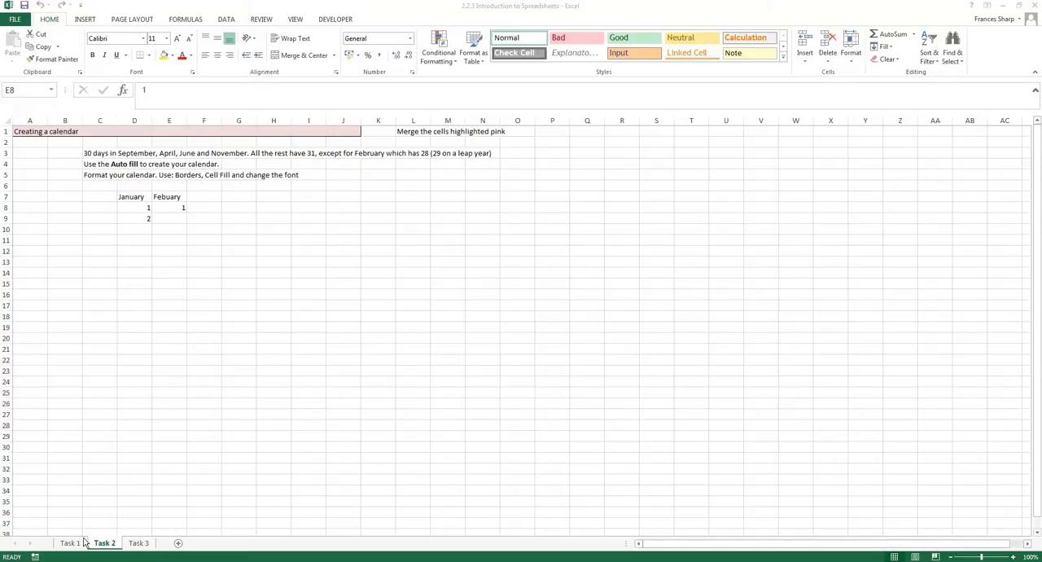
# On the Task 1 sheet, enter the cell reference N16 in cell N16.
pyautogui.click(86, 542)
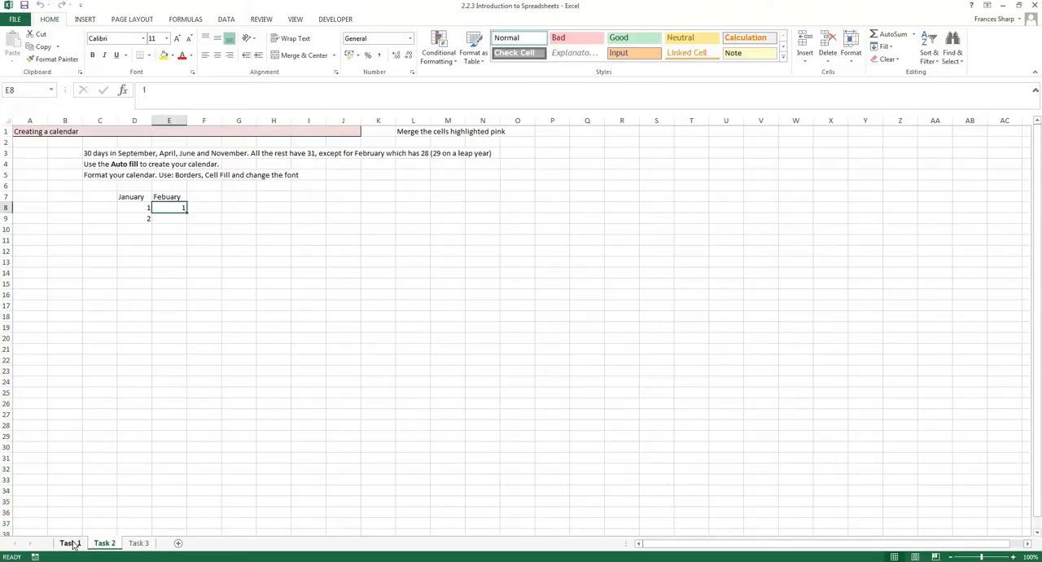
pyautogui.click(70, 543)
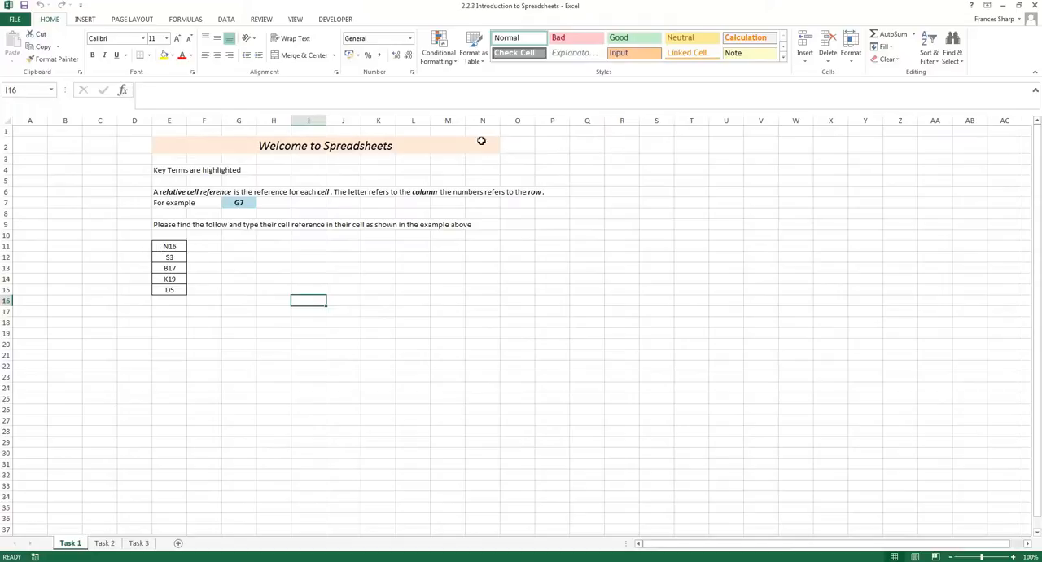
pyautogui.click(489, 297)
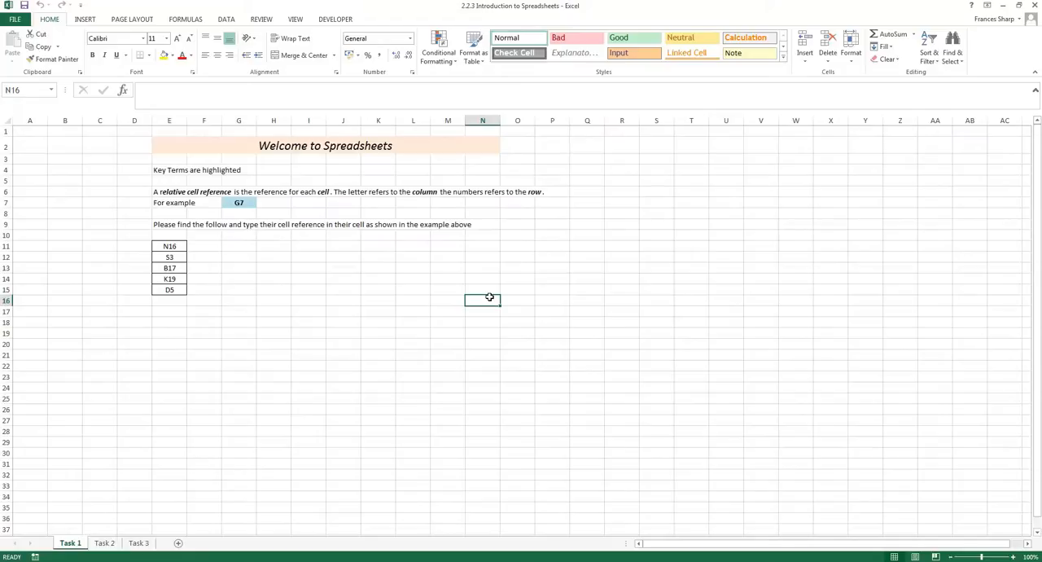
pyautogui.write('N16')
pyautogui.press('Return')
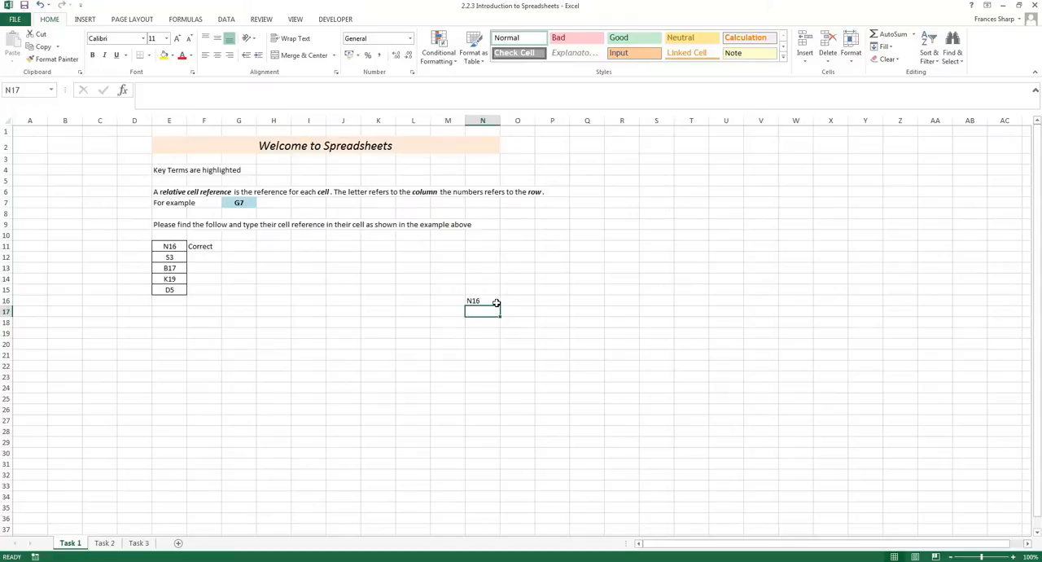
# On the Task 2 sheet, merge and center the pink title cells A1:J1.
pyautogui.click(104, 542)
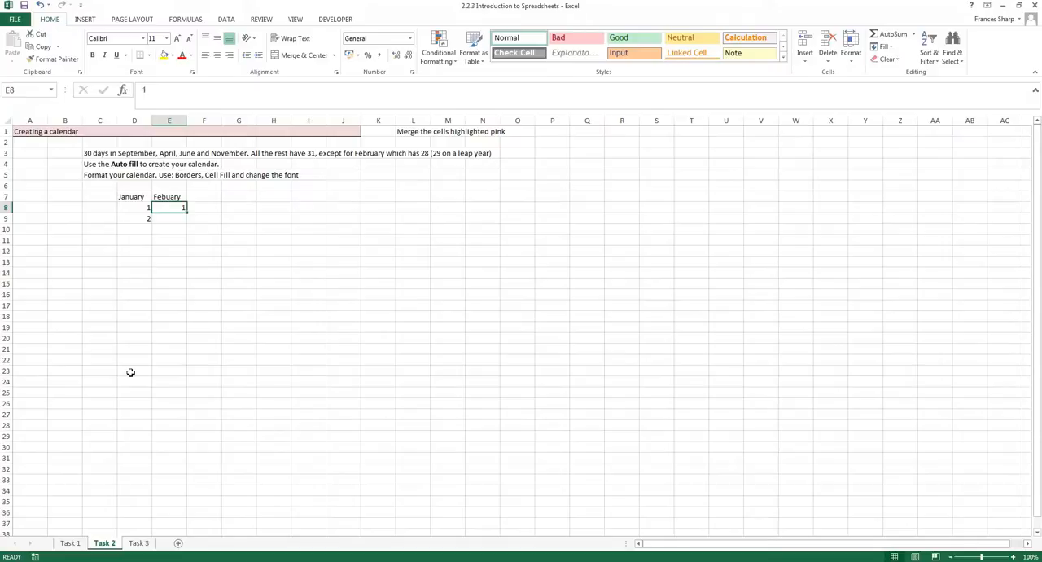
pyautogui.click(351, 134)
pyautogui.moveTo(351, 133); pyautogui.dragTo(28, 126)
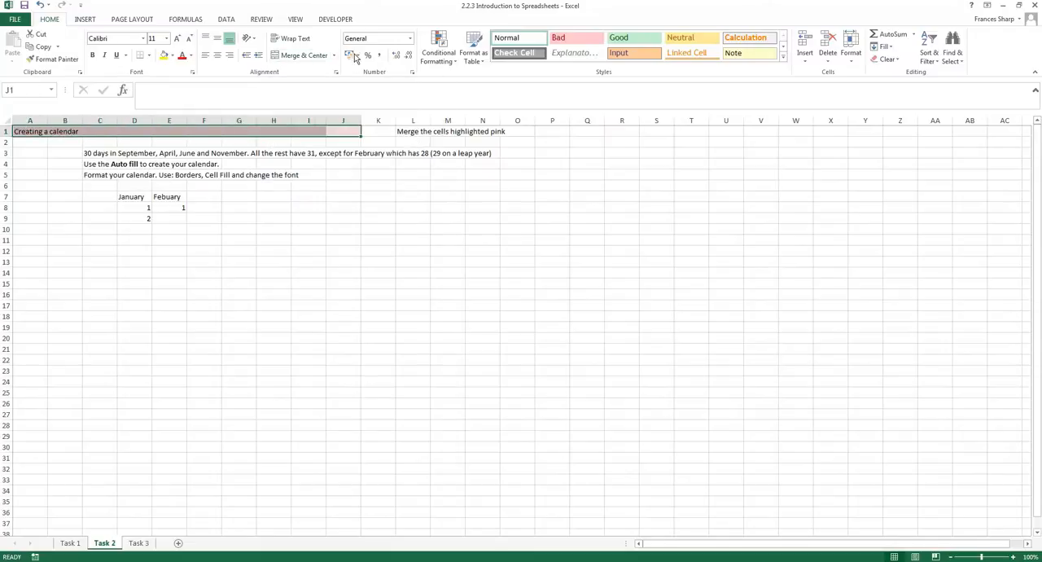
pyautogui.click(312, 54)
pyautogui.click(228, 132)
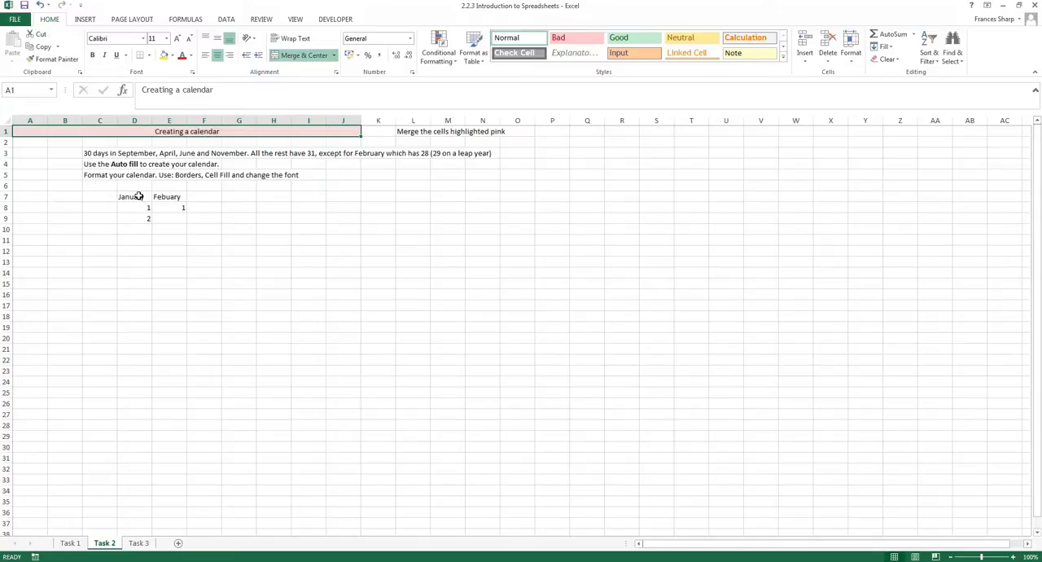
# Try to autofill the month names from D7:E7 across to column X, and clear the filled cells from F7 onward.
pyautogui.moveTo(139, 196); pyautogui.dragTo(173, 196)
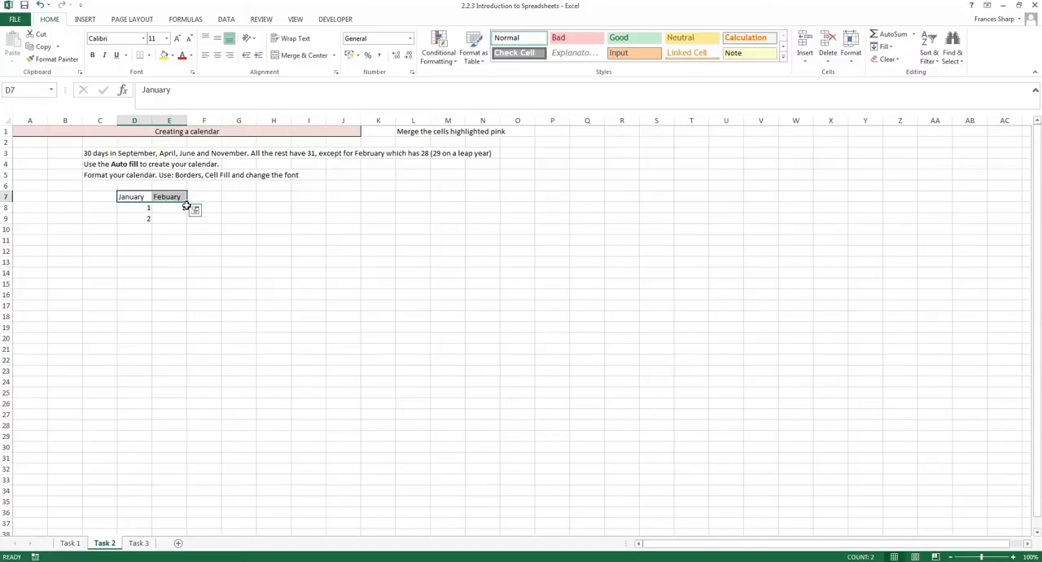
pyautogui.moveTo(188, 202); pyautogui.dragTo(837, 188)
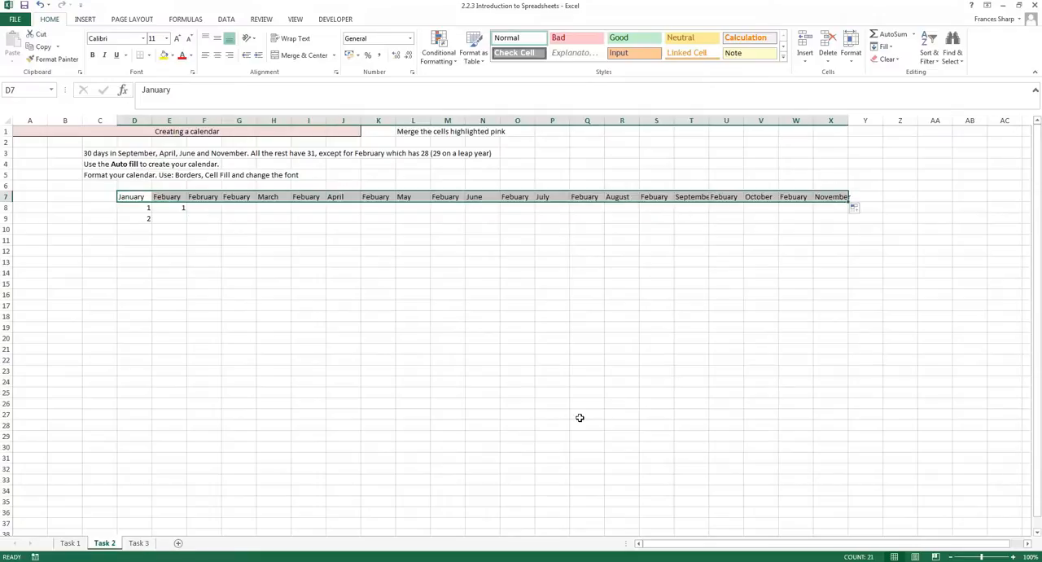
pyautogui.click(699, 274)
pyautogui.moveTo(830, 196); pyautogui.dragTo(202, 197)
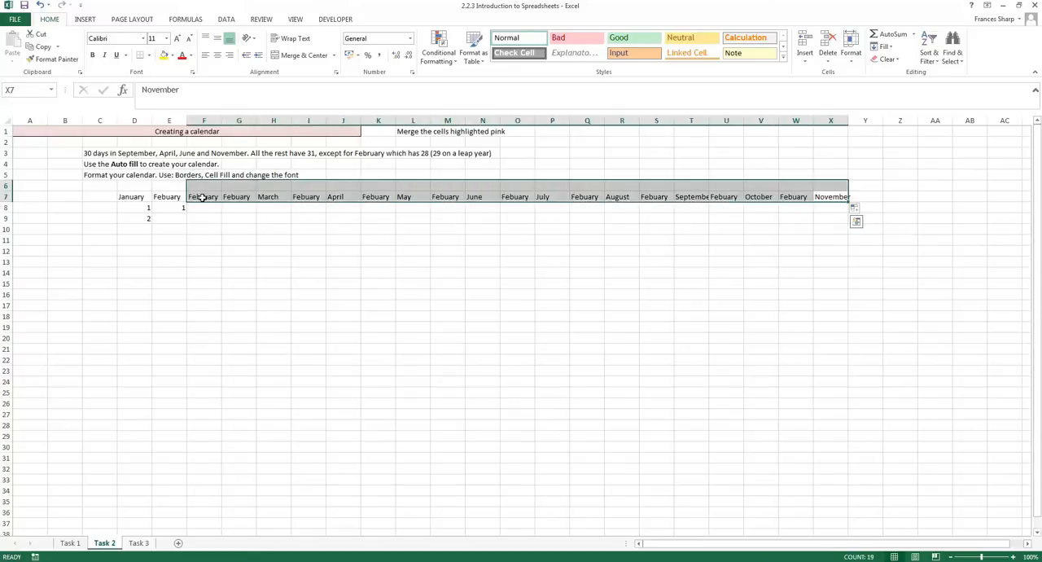
pyautogui.press('Delete')
# Enter March in F7 and try autofilling the month headings D7:F7 across to J7.
pyautogui.click(202, 197)
pyautogui.write('M')
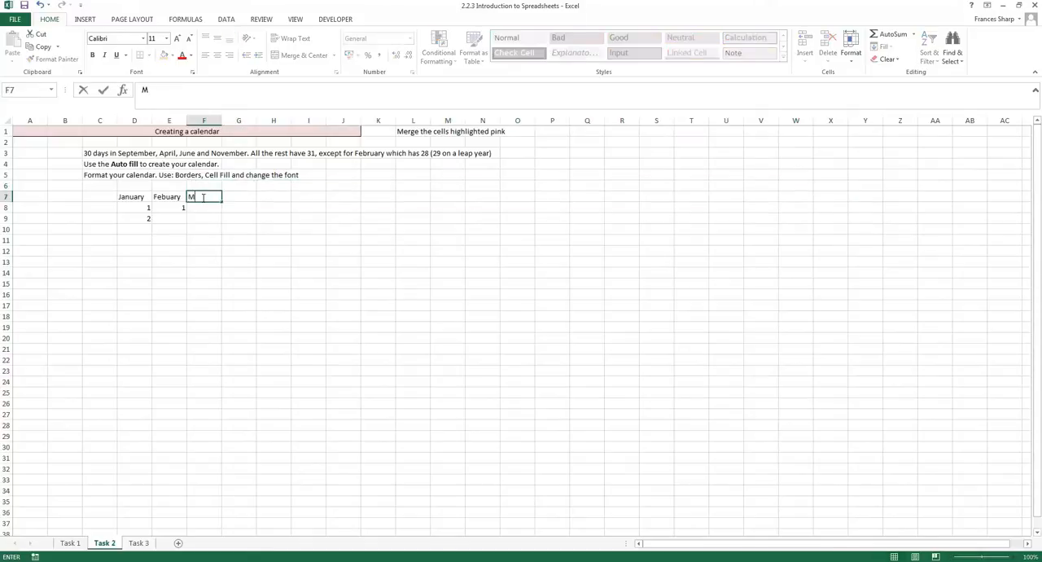
pyautogui.write('arch')
pyautogui.press('Return')
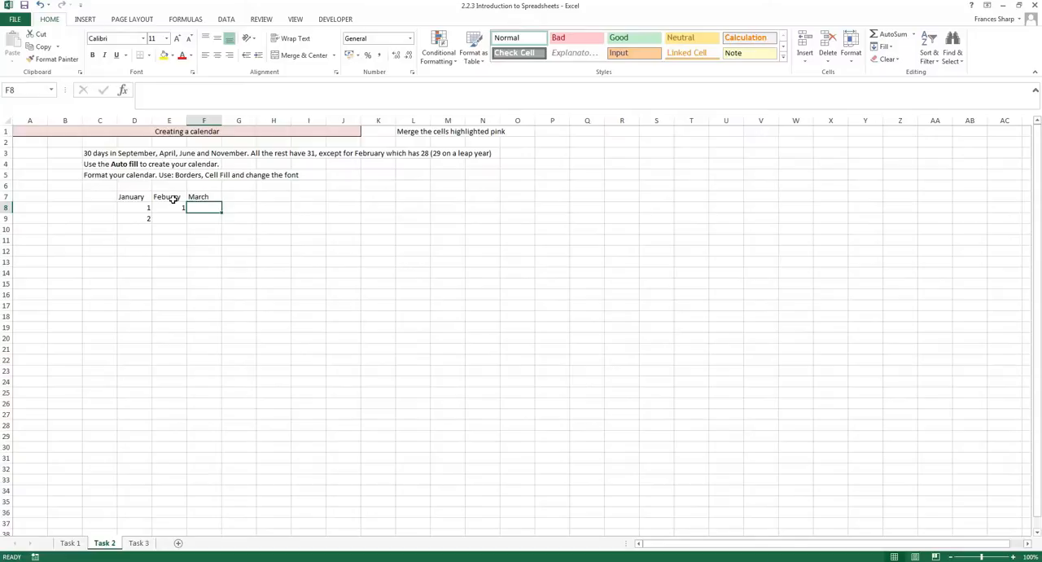
pyautogui.moveTo(135, 199); pyautogui.dragTo(372, 198)
# Replace G7 with April, clear H7:J7 and try autofilling E7:G7 across row 7 to column U.
pyautogui.click(237, 196)
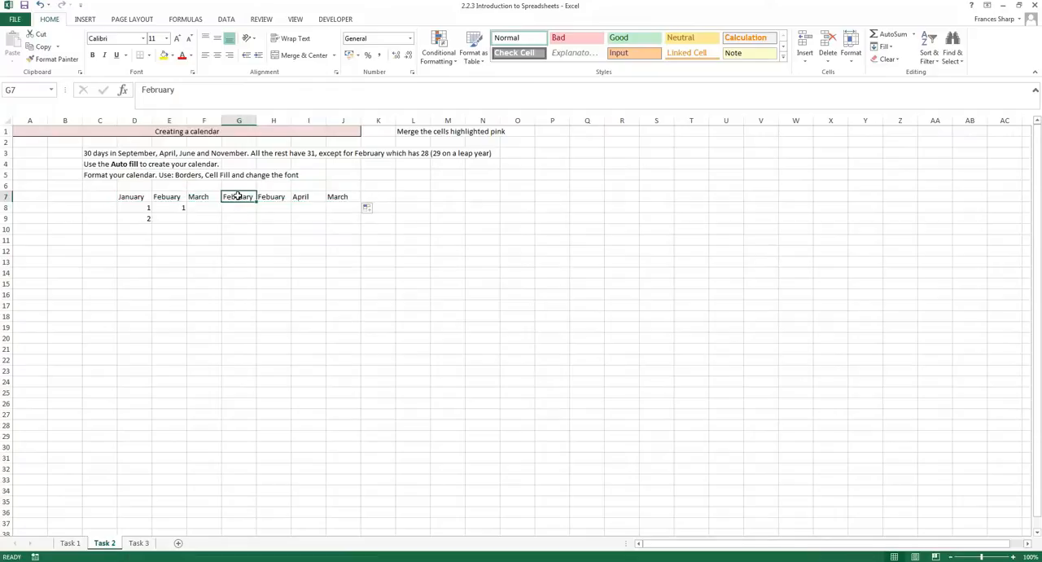
pyautogui.write('Ap')
pyautogui.moveTo(265, 196); pyautogui.dragTo(346, 196)
pyautogui.press('Delete')
pyautogui.moveTo(169, 197); pyautogui.dragTo(745, 200)
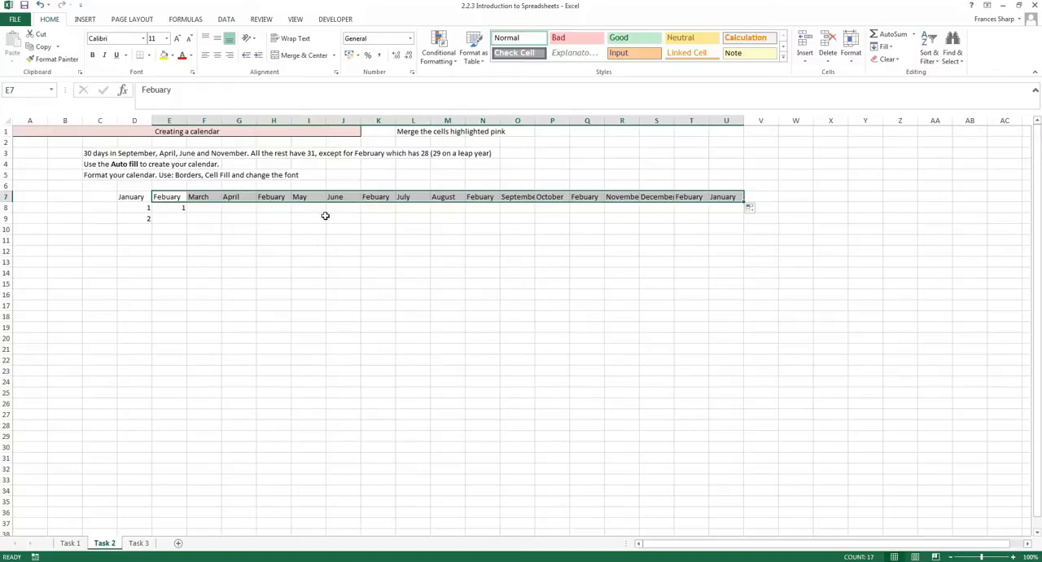
# Correct the spelling in E7 to February and autofill the full month names from D7:E7 across to column U.
pyautogui.click(183, 219)
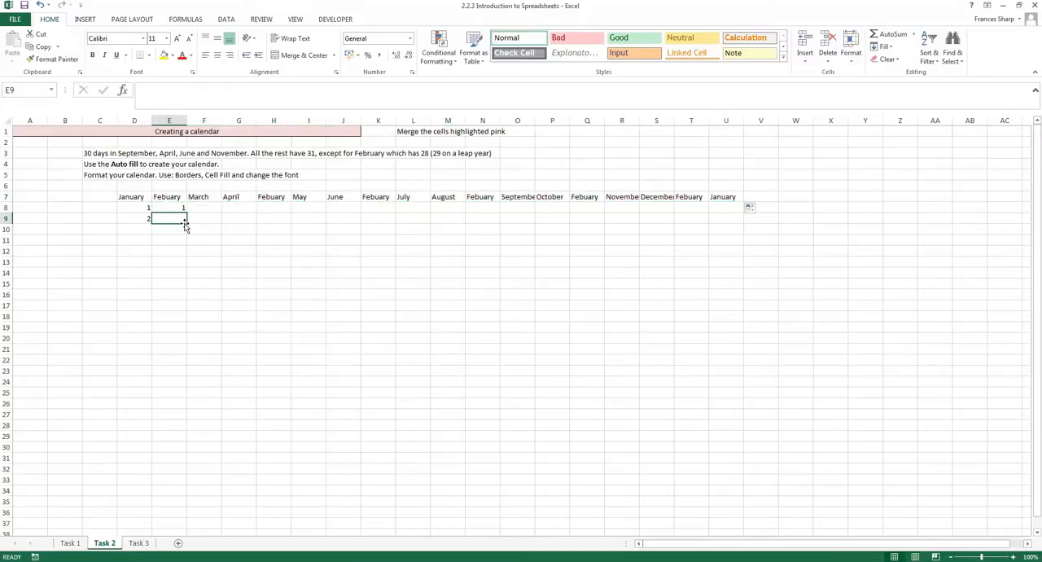
pyautogui.click(169, 198)
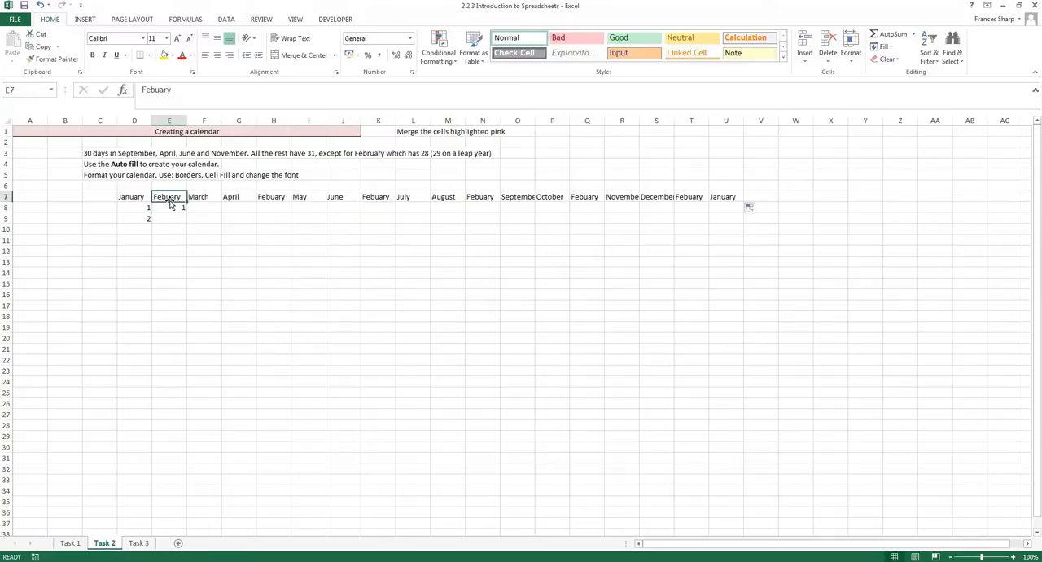
pyautogui.click(156, 89)
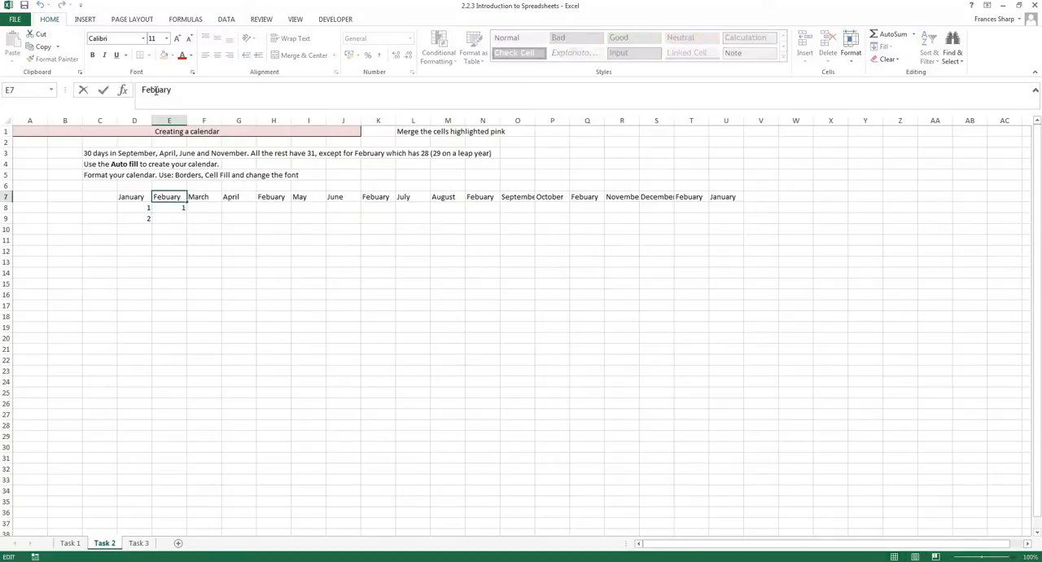
pyautogui.click(175, 199)
pyautogui.moveTo(134, 196); pyautogui.dragTo(753, 190)
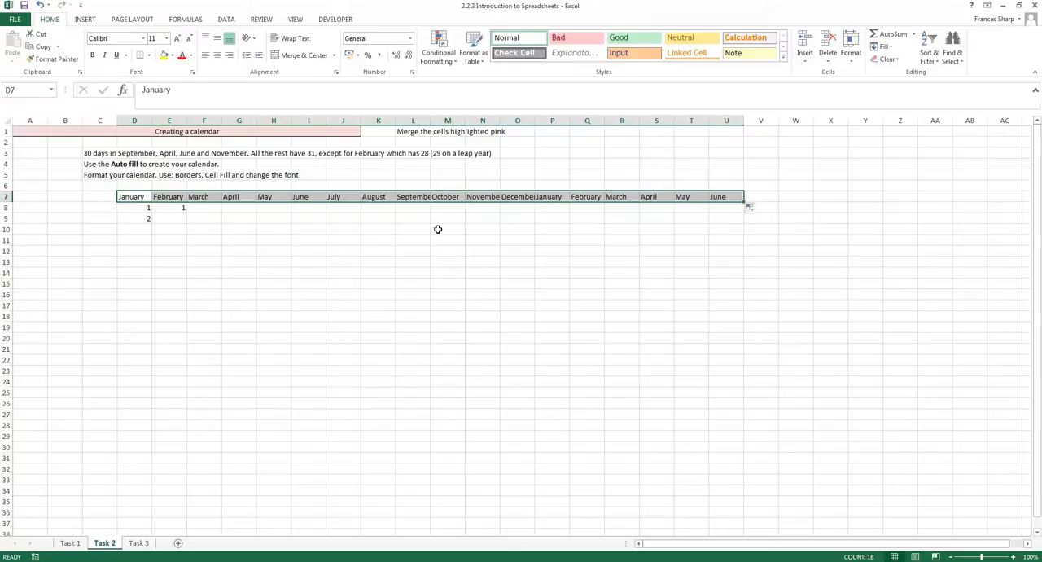
pyautogui.click(168, 198)
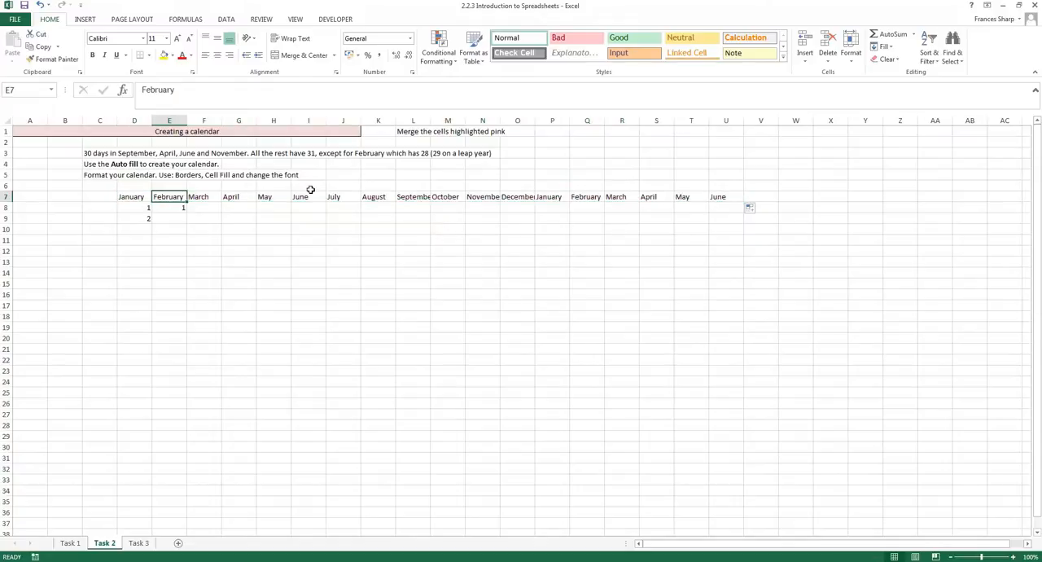
pyautogui.moveTo(149, 198); pyautogui.dragTo(733, 196)
pyautogui.click(732, 193)
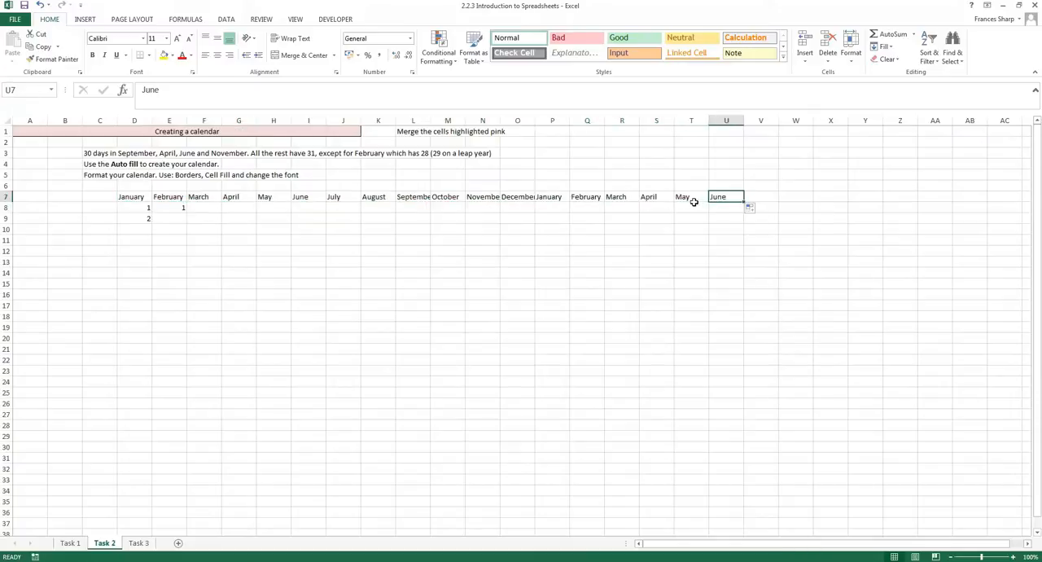
# Enter Jan in D7 and Feb in E7, and autofill the abbreviated month names across row 7 to column U.
pyautogui.click(120, 197)
pyautogui.write('Jan')
pyautogui.press('Tab')
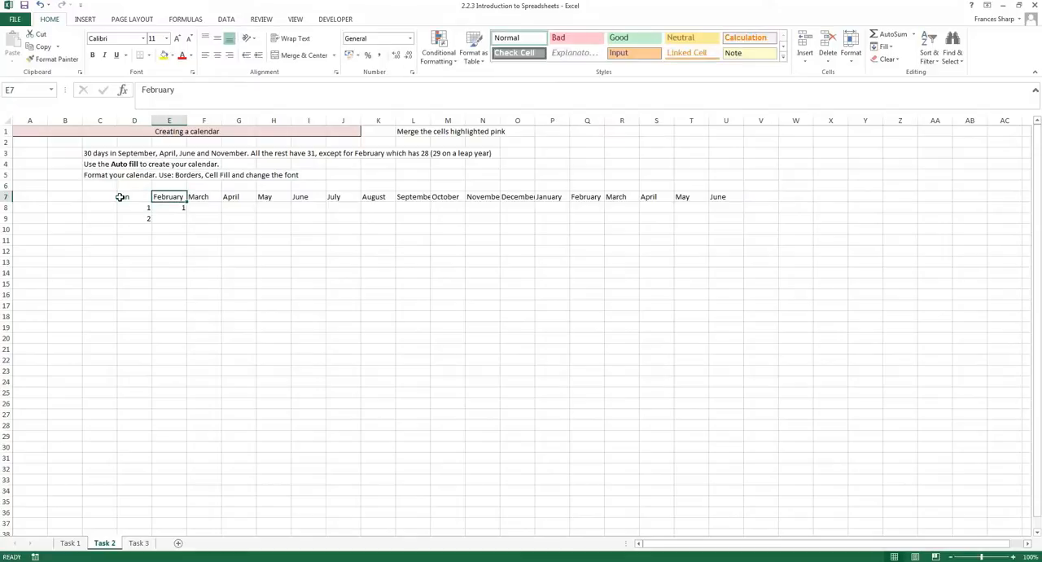
pyautogui.write('Feb')
pyautogui.press('Return')
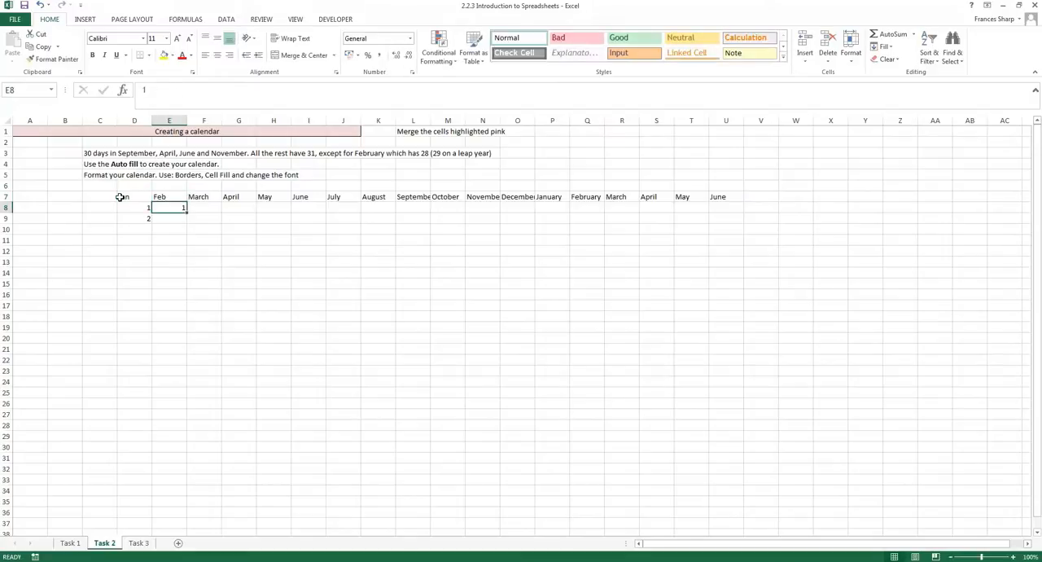
pyautogui.moveTo(120, 197); pyautogui.dragTo(736, 203)
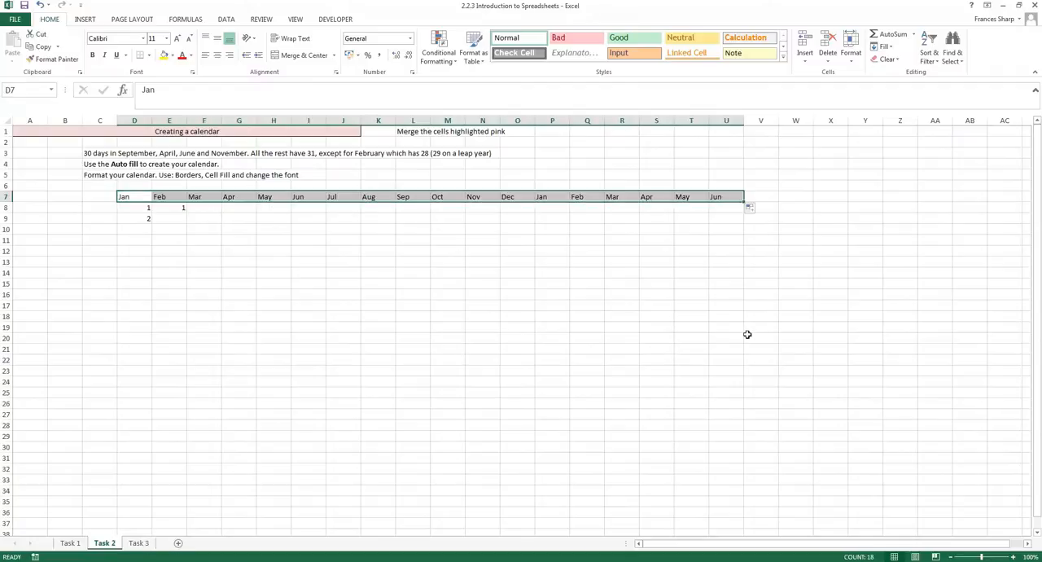
pyautogui.click(428, 295)
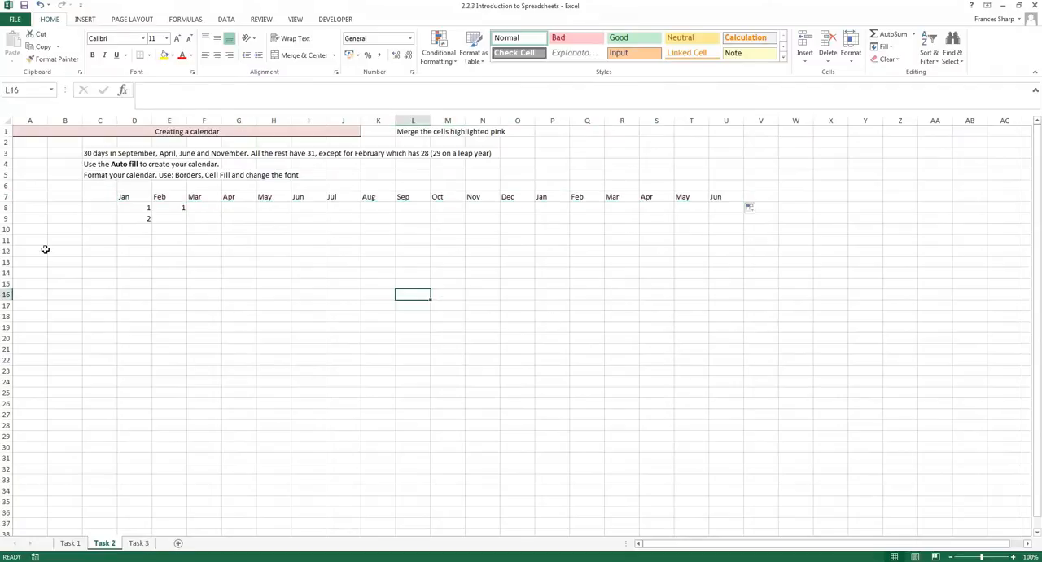
pyautogui.click(149, 198)
pyautogui.doubleClick(161, 197)
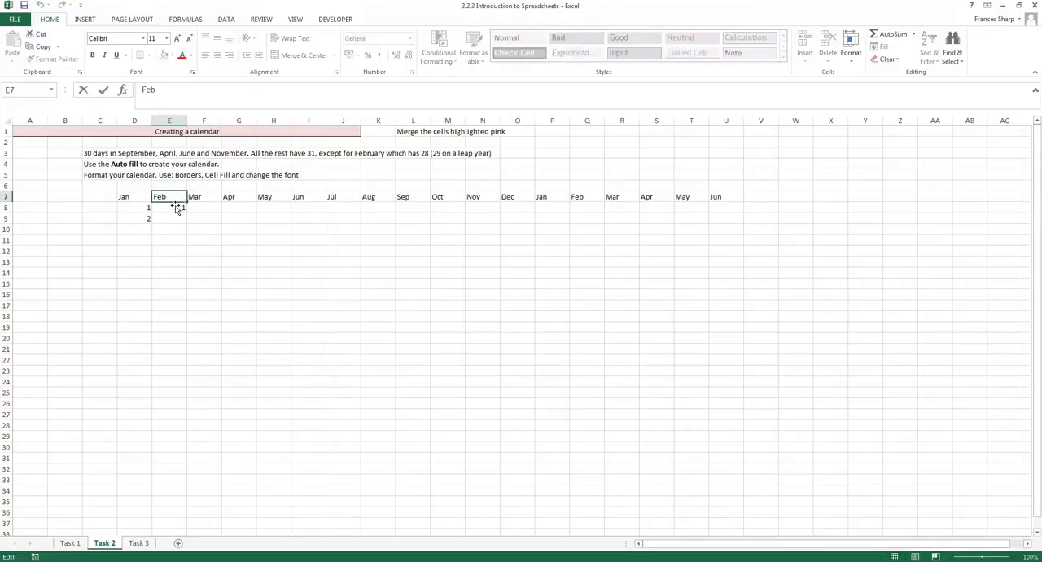
# Try to autofill the February days from the single 1 in E8 down to row 29, and undo the fill.
pyautogui.moveTo(143, 209); pyautogui.dragTo(152, 221)
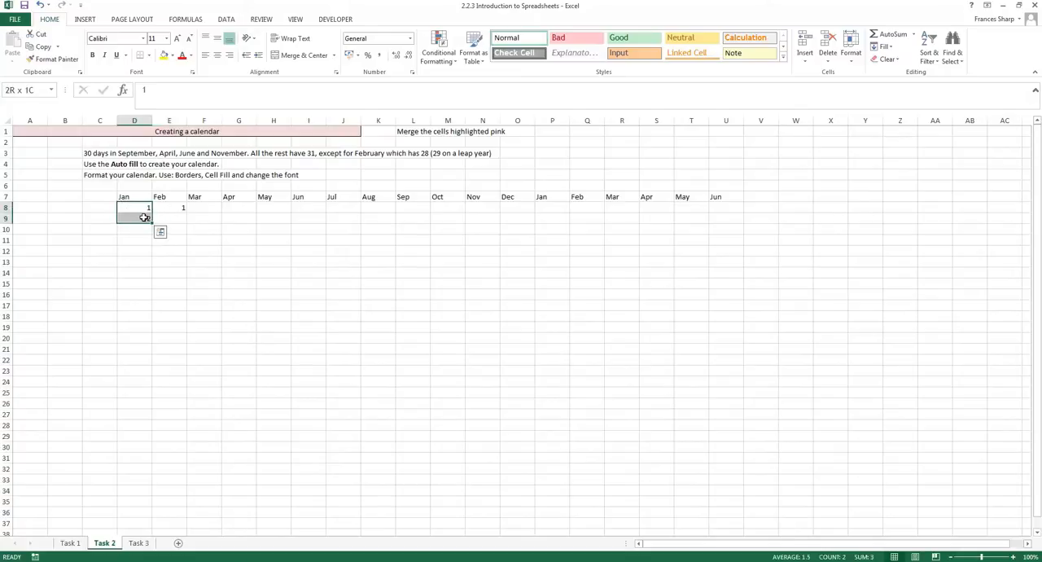
pyautogui.click(168, 209)
pyautogui.moveTo(185, 212); pyautogui.dragTo(184, 438)
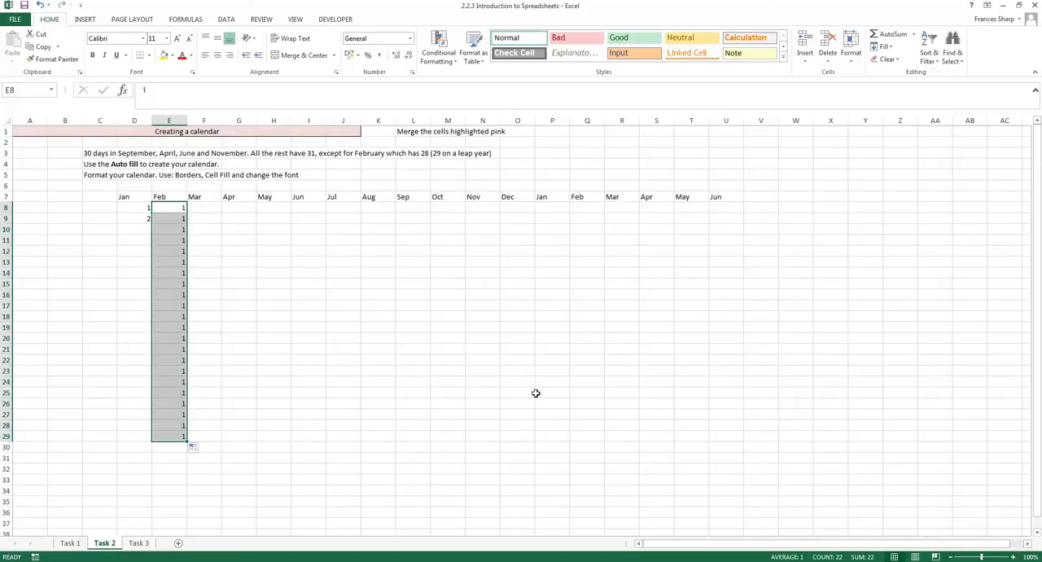
pyautogui.hotkey('ctrl', 'z')
# Autofill the January days down column D to 30 and copy days 1 to 26 across the month columns to column U.
pyautogui.moveTo(144, 207); pyautogui.dragTo(147, 525)
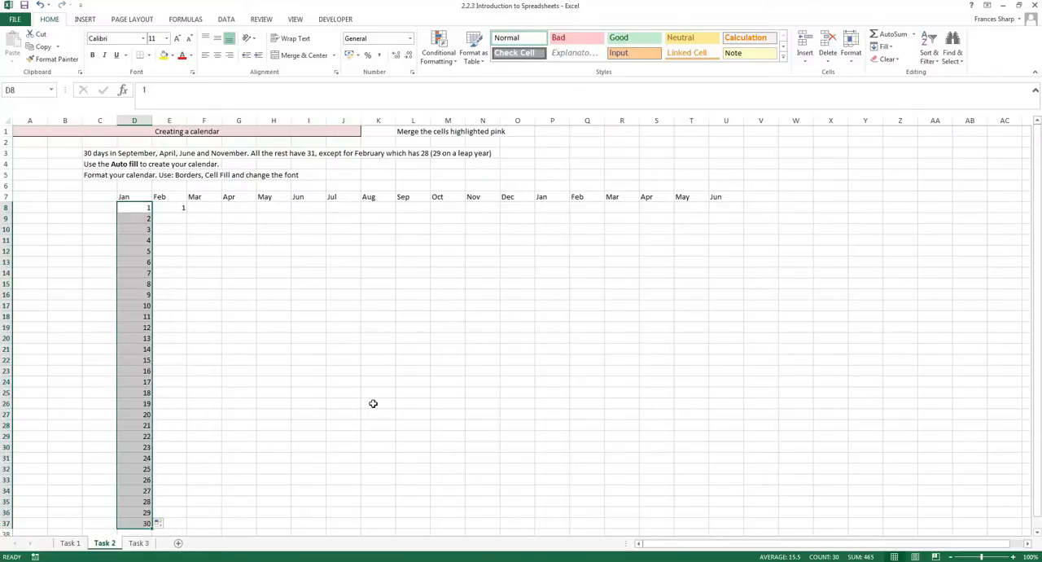
pyautogui.click(213, 308)
pyautogui.click(159, 216)
pyautogui.click(163, 209)
pyautogui.moveTo(582, 225); pyautogui.dragTo(728, 223)
pyautogui.moveTo(145, 218); pyautogui.dragTo(752, 464)
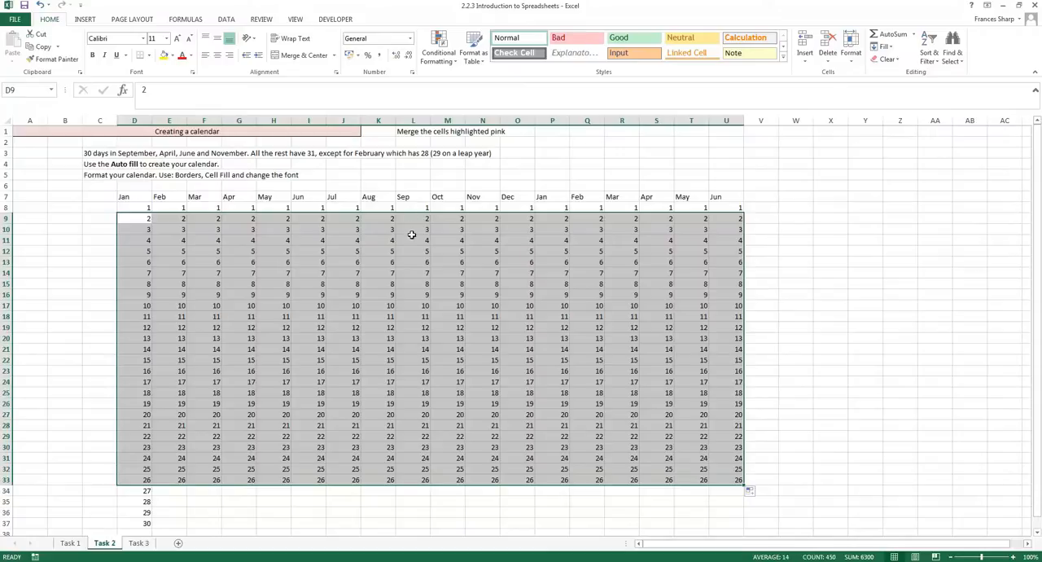
pyautogui.click(349, 155)
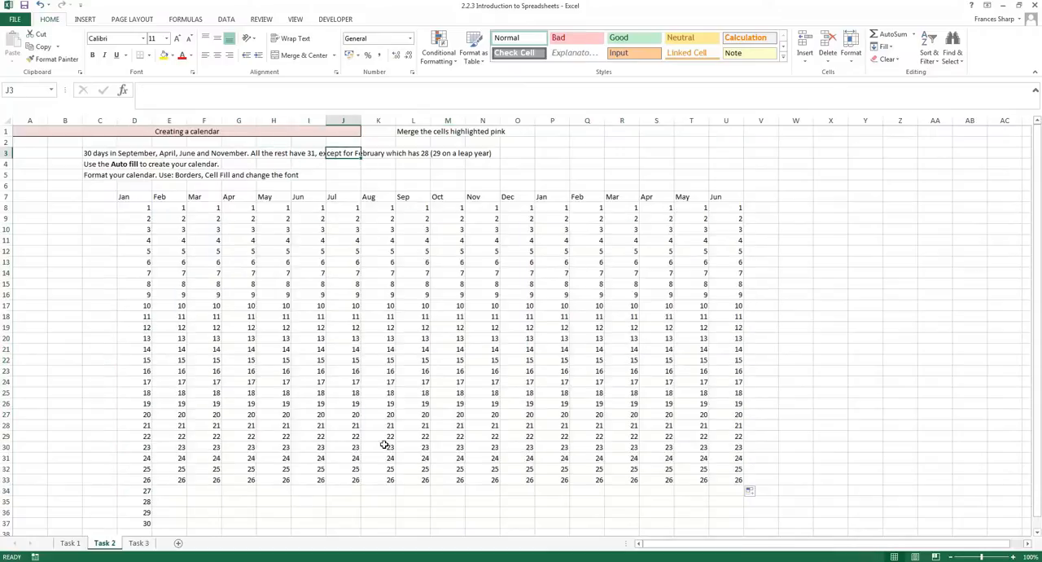
# Apply All Borders to the calendar range D7:U33.
pyautogui.scroll(-2, 387, 447)
pyautogui.scroll(1, 387, 448)
pyautogui.scroll(1, 387, 447)
pyautogui.moveTo(136, 197)
pyautogui.mouseDown()
pyautogui.moveTo(133, 210)
pyautogui.moveTo(718, 480)
pyautogui.mouseUp()
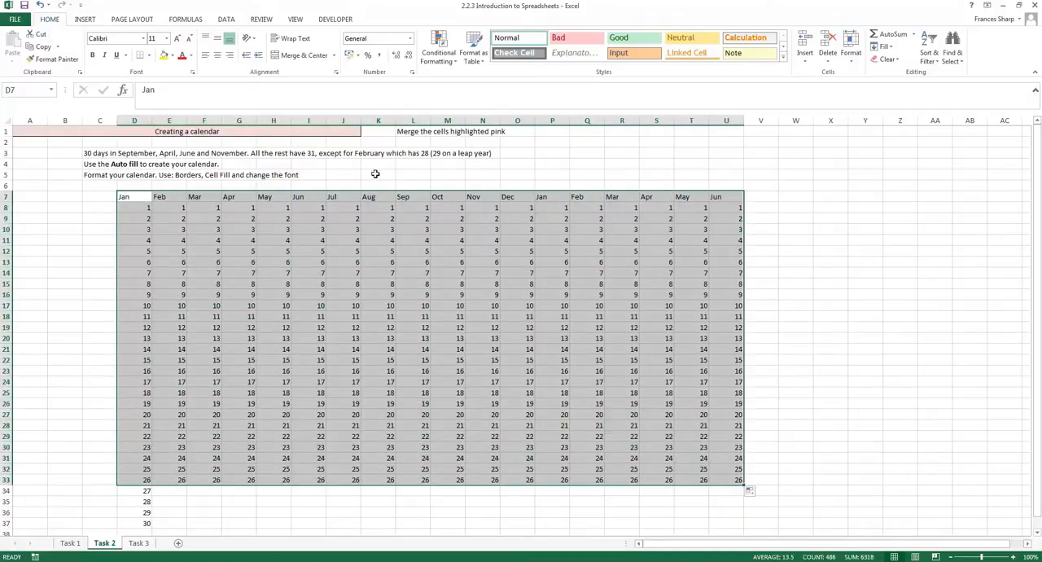
pyautogui.click(149, 55)
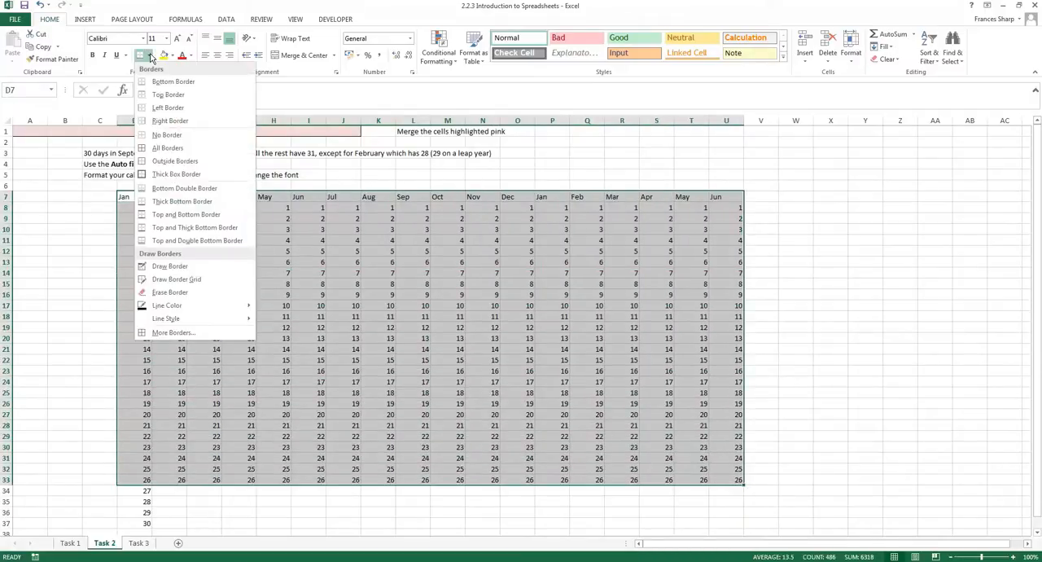
pyautogui.click(168, 148)
# Set the border line color to the standard dark blue.
pyautogui.click(149, 55)
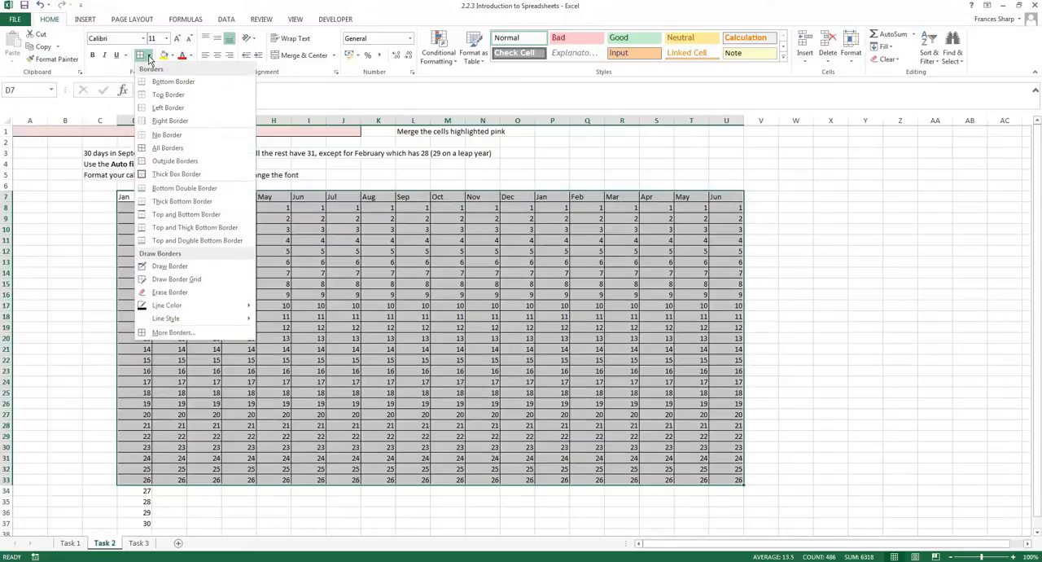
pyautogui.moveTo(183, 306)
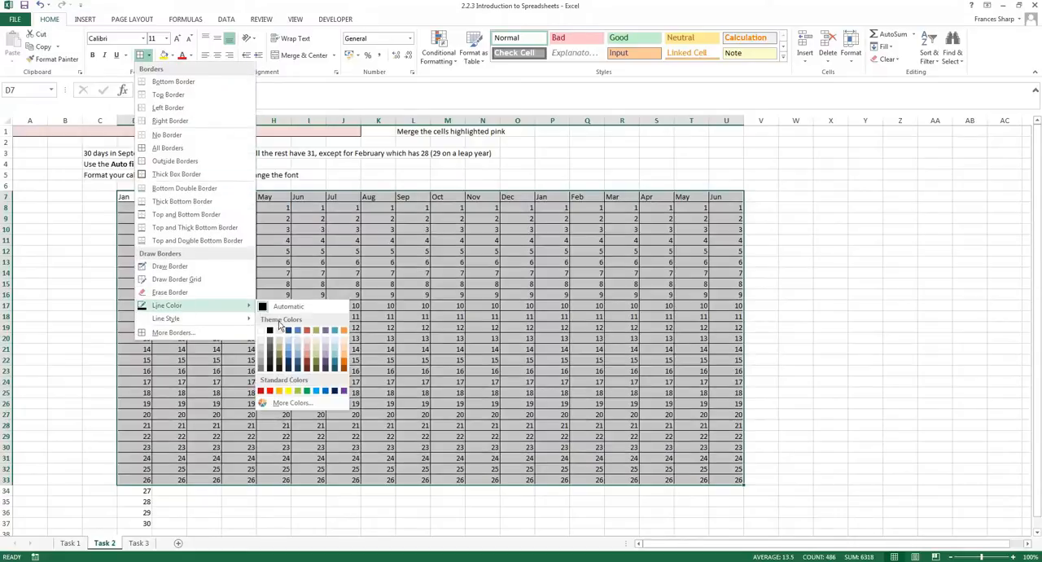
pyautogui.click(335, 391)
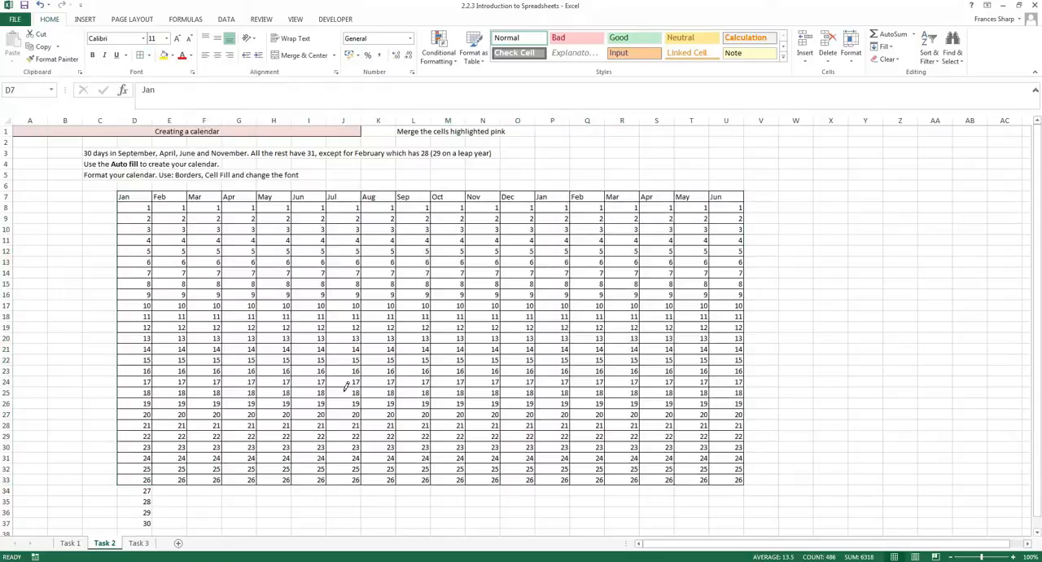
# Apply thick purple borders around every cell of the calendar range D7:U33.
pyautogui.moveTo(155, 195)
pyautogui.mouseDown()
pyautogui.moveTo(708, 407)
pyautogui.moveTo(744, 460)
pyautogui.moveTo(738, 483)
pyautogui.mouseUp()
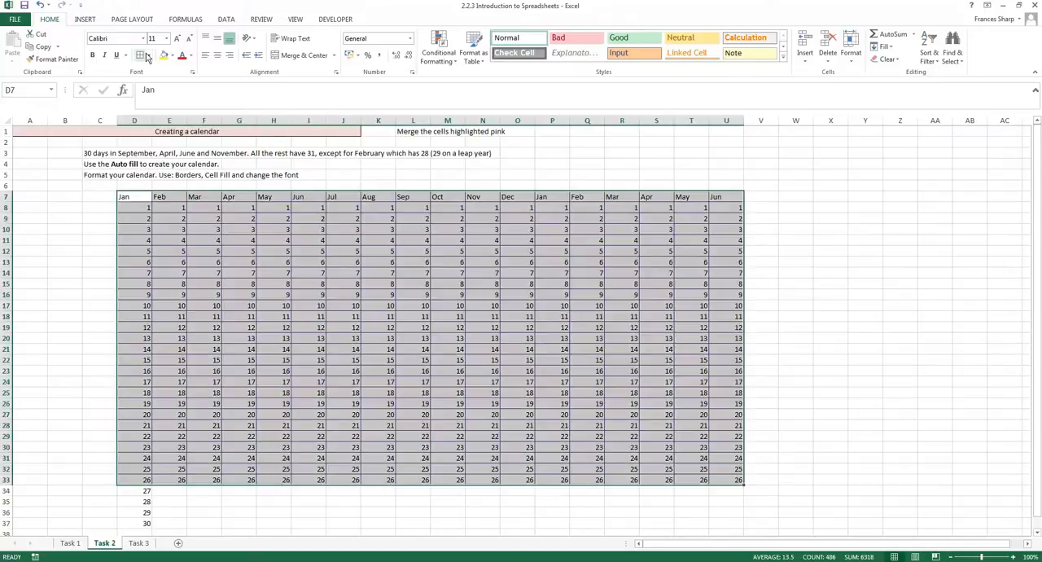
pyautogui.click(149, 54)
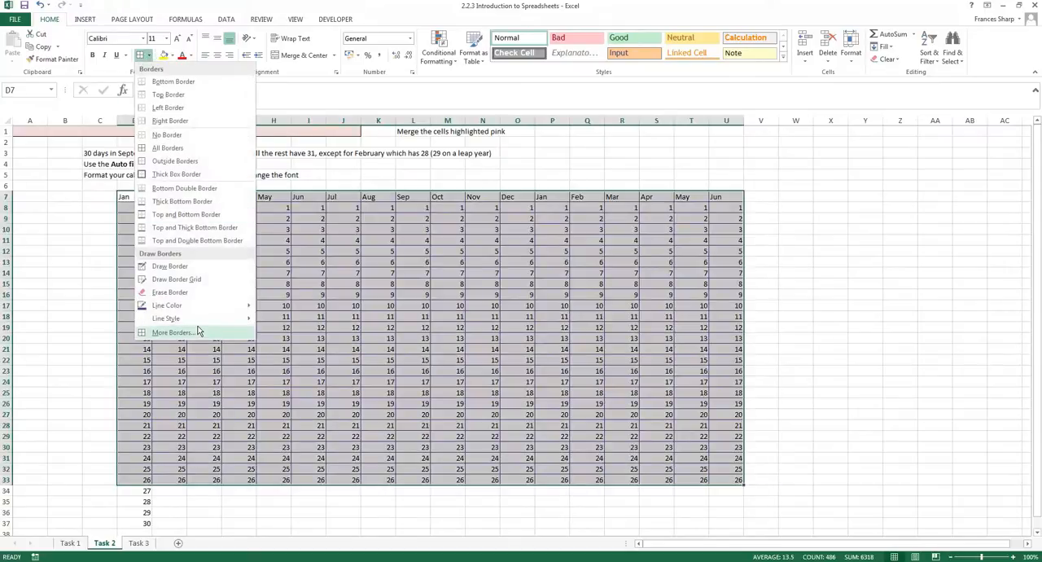
pyautogui.moveTo(203, 319)
pyautogui.click(293, 498)
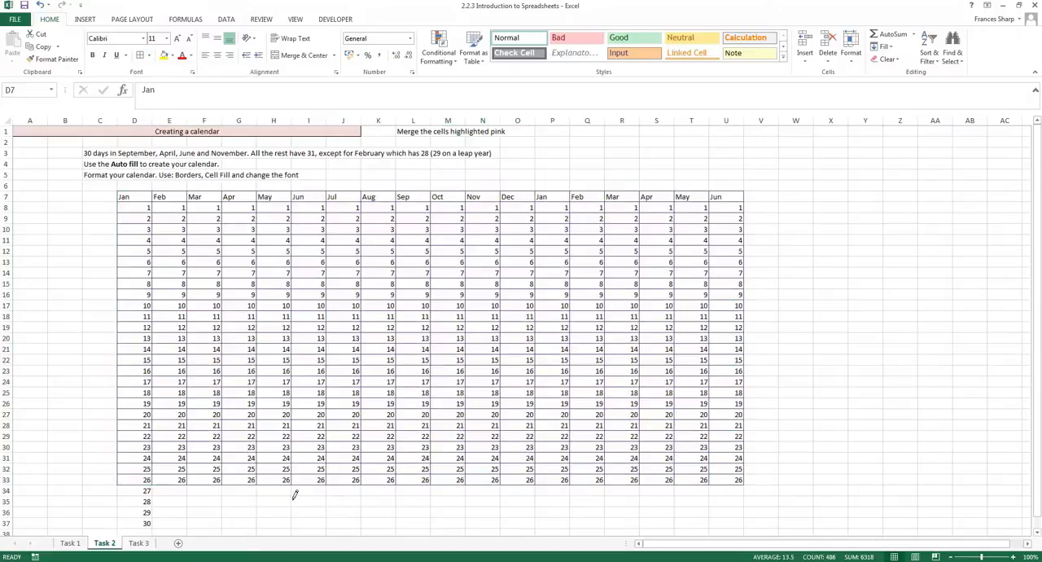
pyautogui.click(149, 56)
pyautogui.click(121, 201)
pyautogui.click(149, 56)
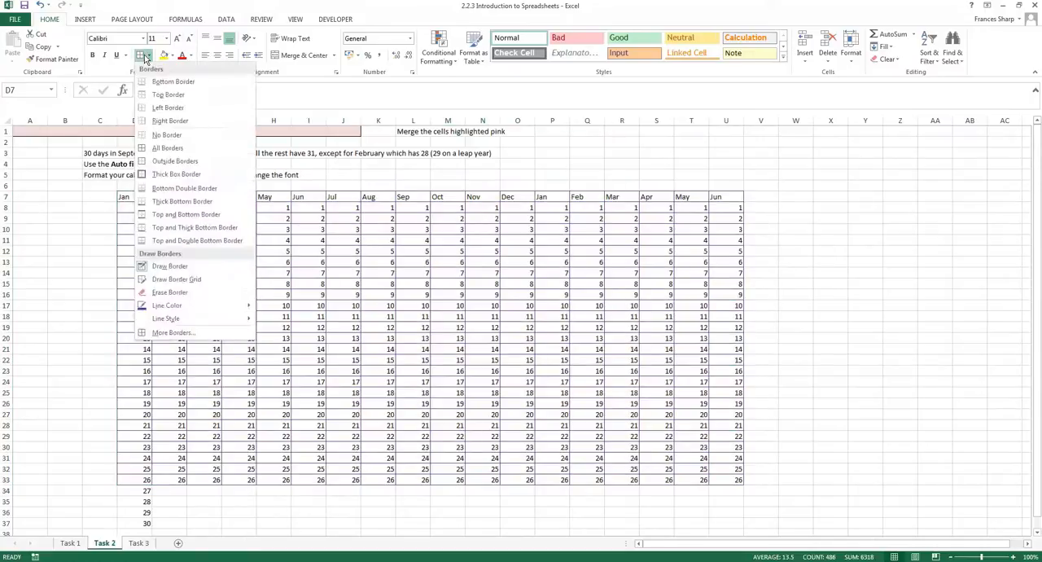
pyautogui.click(144, 58)
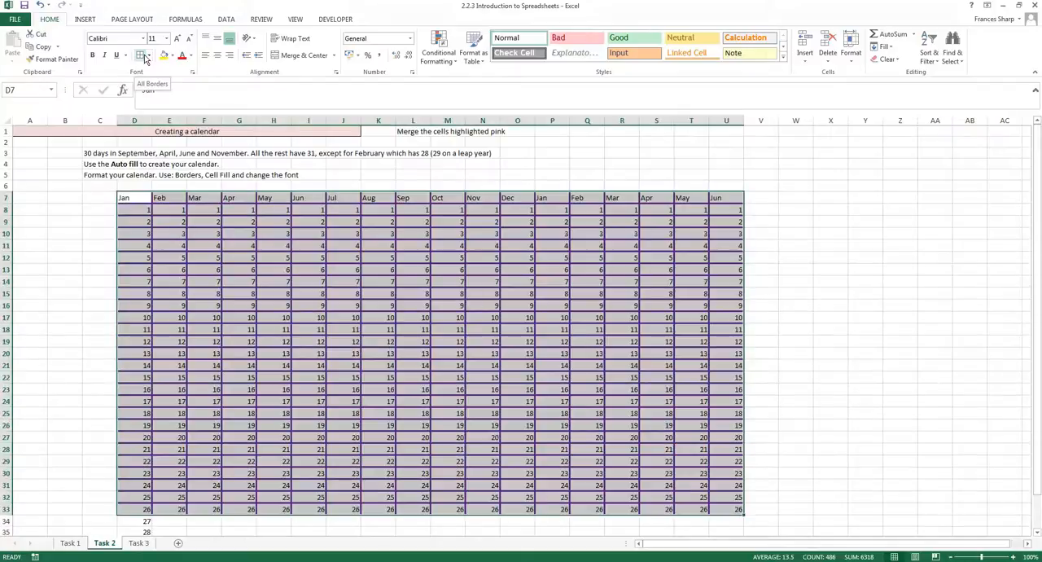
pyautogui.click(567, 389)
# Format the month headers in D7:U7 as centered bold text with a light pink fill.
pyautogui.moveTo(147, 197); pyautogui.dragTo(725, 200)
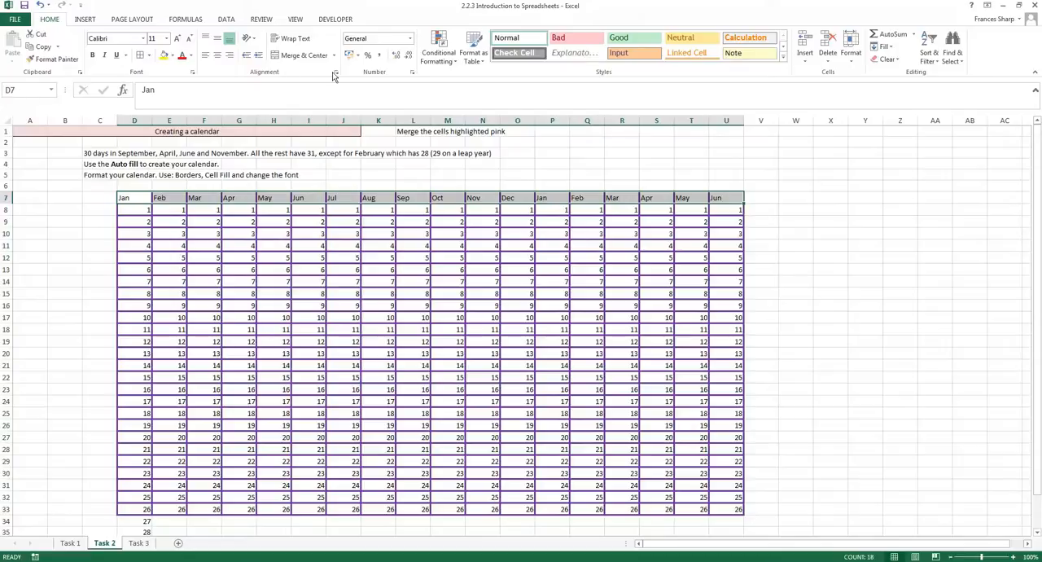
pyautogui.click(216, 56)
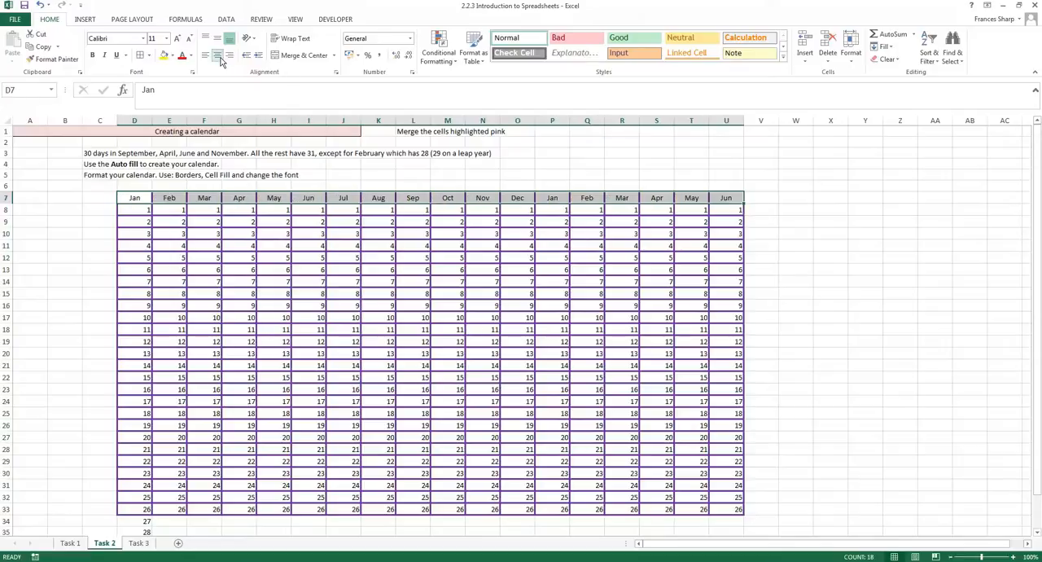
pyautogui.click(171, 55)
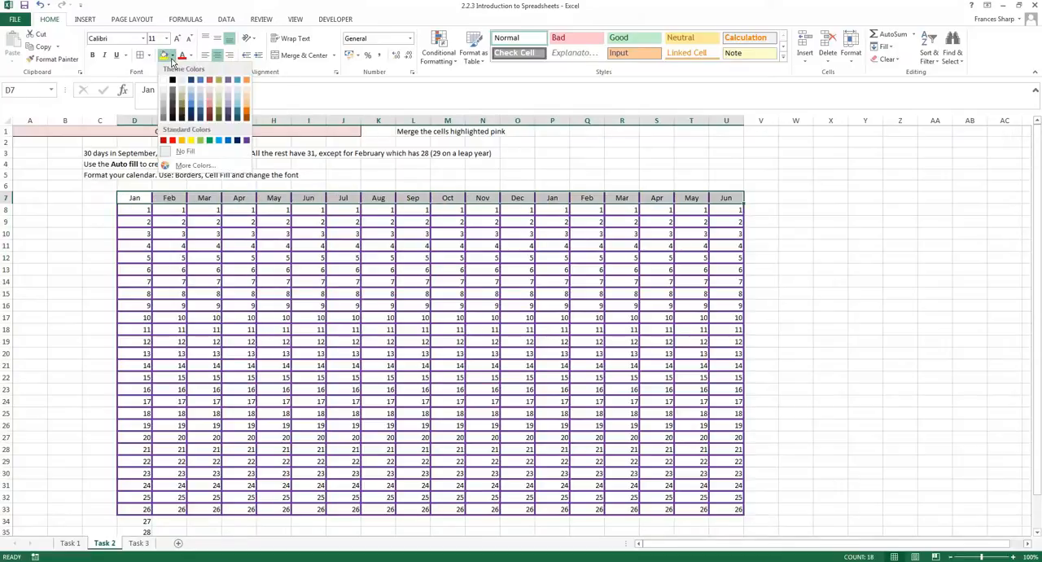
pyautogui.click(211, 88)
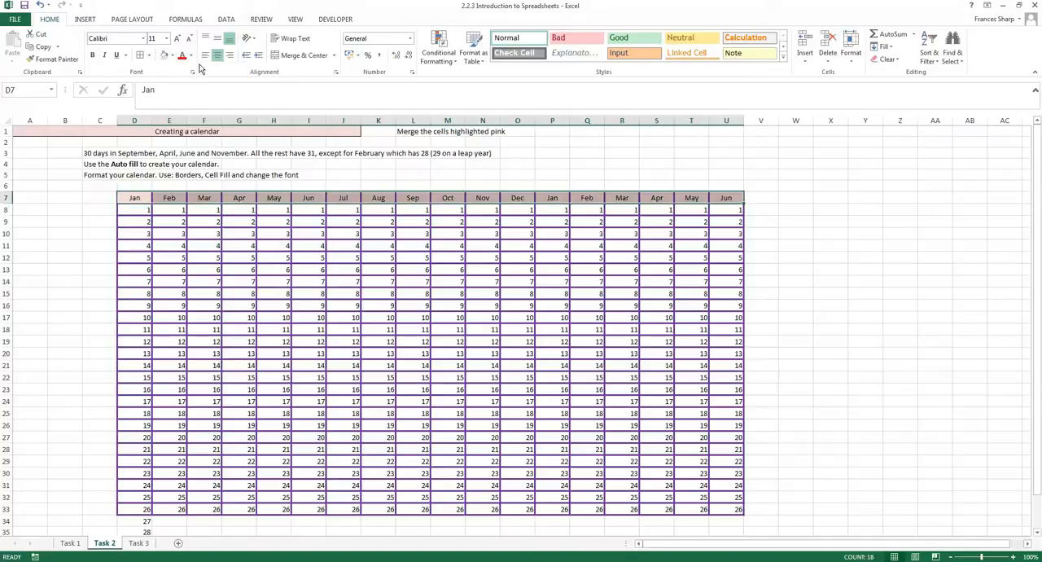
pyautogui.click(92, 54)
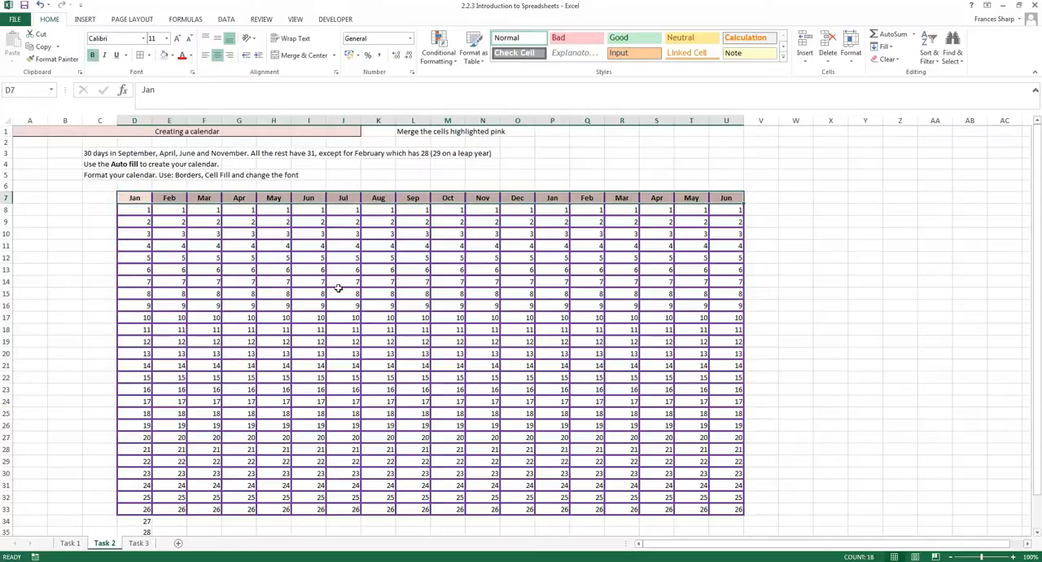
pyautogui.click(356, 270)
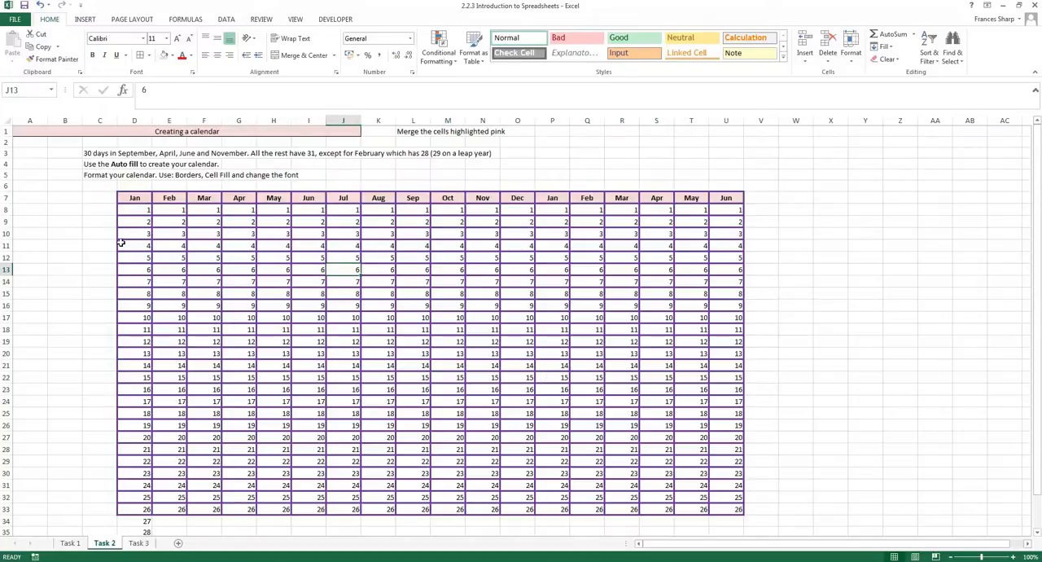
# Change the font of the calendar range D7:U33 to Adobe Caslon Pro Bold.
pyautogui.moveTo(134, 198)
pyautogui.mouseDown()
pyautogui.moveTo(138, 215)
pyautogui.moveTo(705, 509)
pyautogui.moveTo(736, 508)
pyautogui.mouseUp()
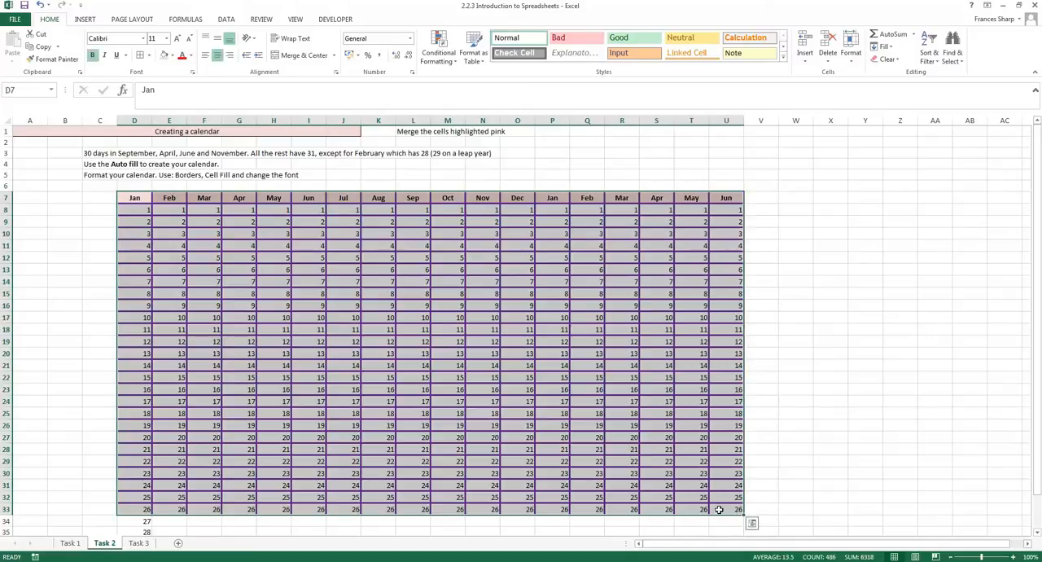
pyautogui.click(144, 38)
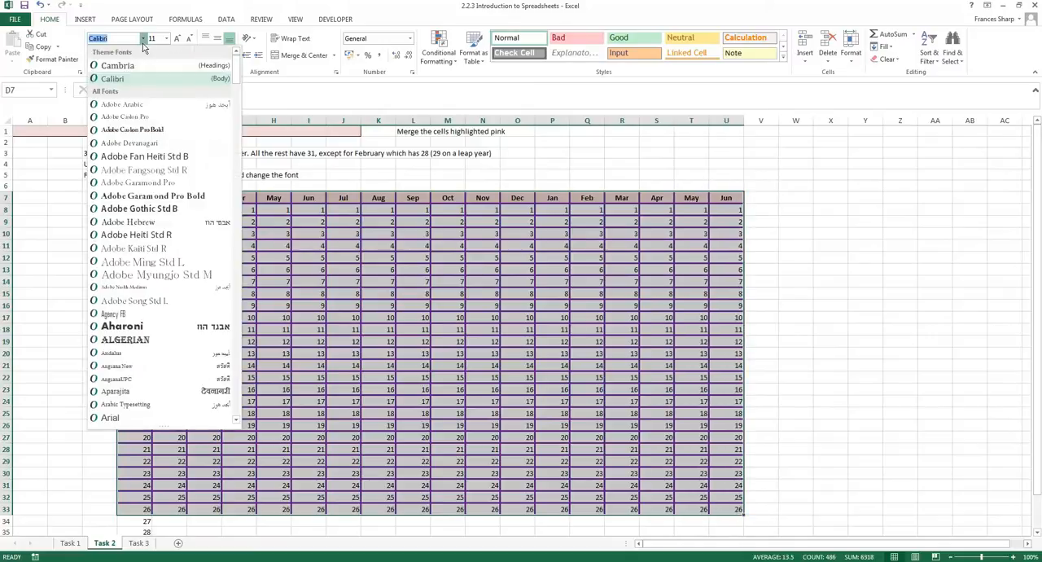
pyautogui.click(166, 131)
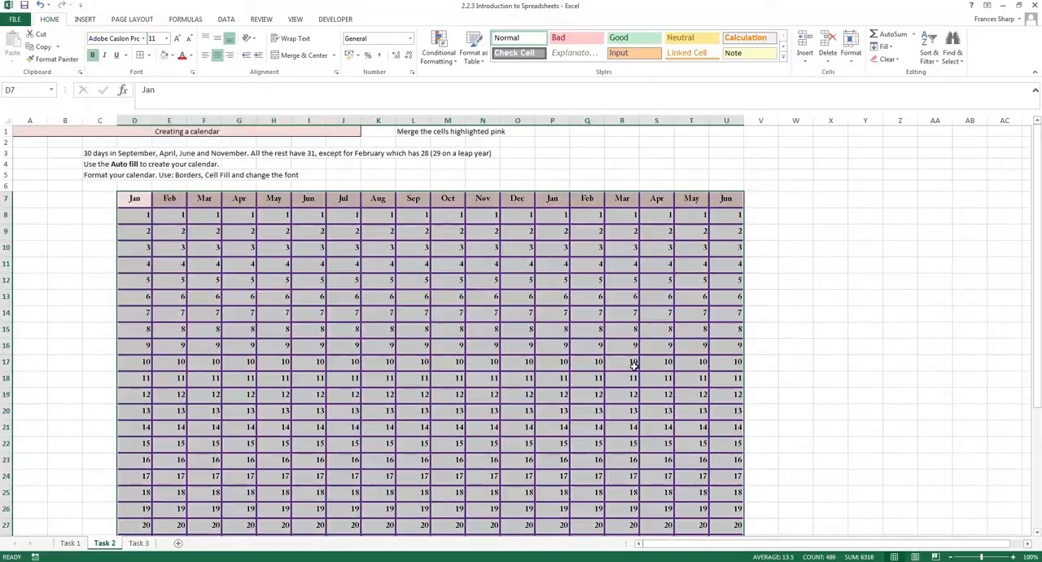
pyautogui.click(633, 363)
pyautogui.scroll(-2, 384, 395)
pyautogui.scroll(2, 388, 395)
pyautogui.scroll(-8, 390, 417)
pyautogui.scroll(8, 390, 416)
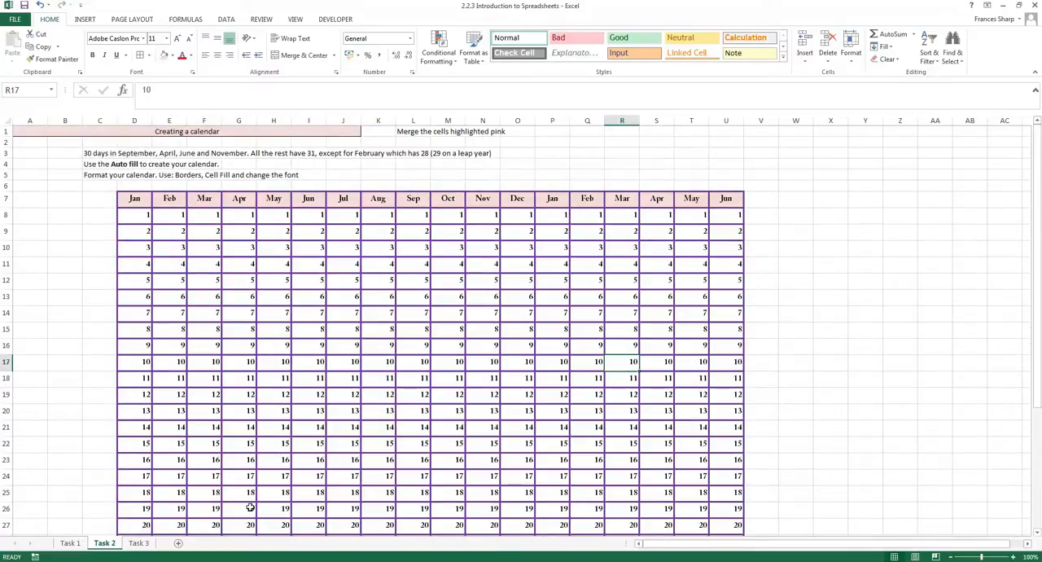
# On the Task 3 sheet, calculate the subtraction in G6 with the formula =C6-E6.
pyautogui.click(138, 542)
pyautogui.click(236, 206)
pyautogui.click(241, 179)
pyautogui.click(242, 200)
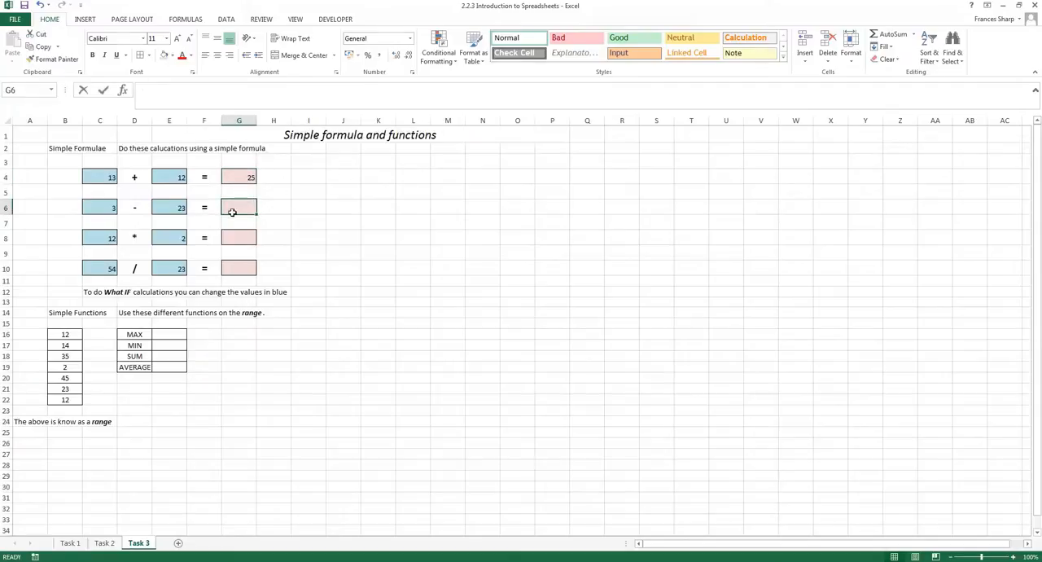
pyautogui.write('=')
pyautogui.click(108, 207)
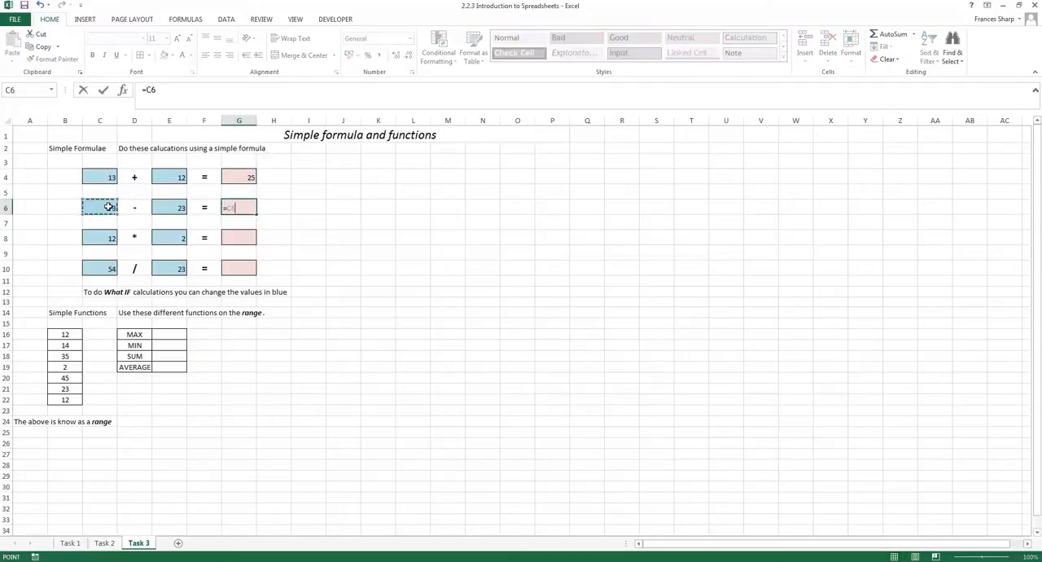
pyautogui.write('-')
pyautogui.click(175, 203)
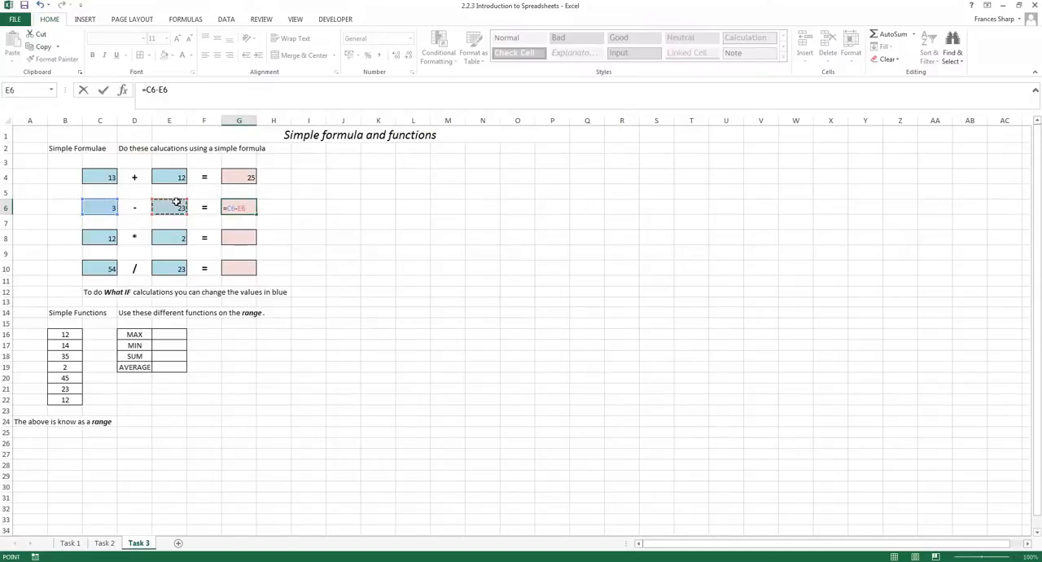
pyautogui.press('Return')
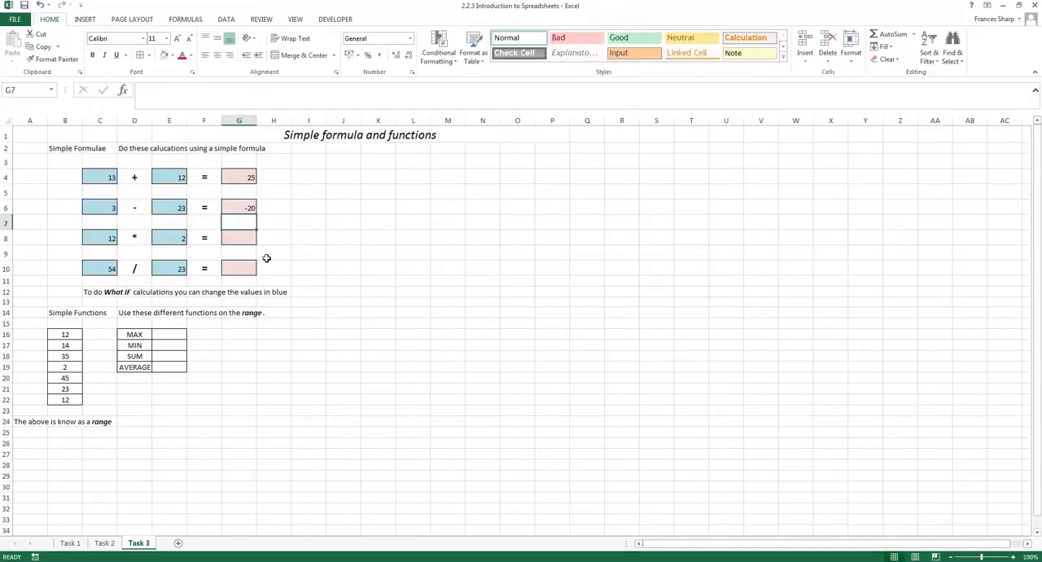
# Calculate the largest value of the range B16:B22 in E16 with the MAX function.
pyautogui.click(171, 333)
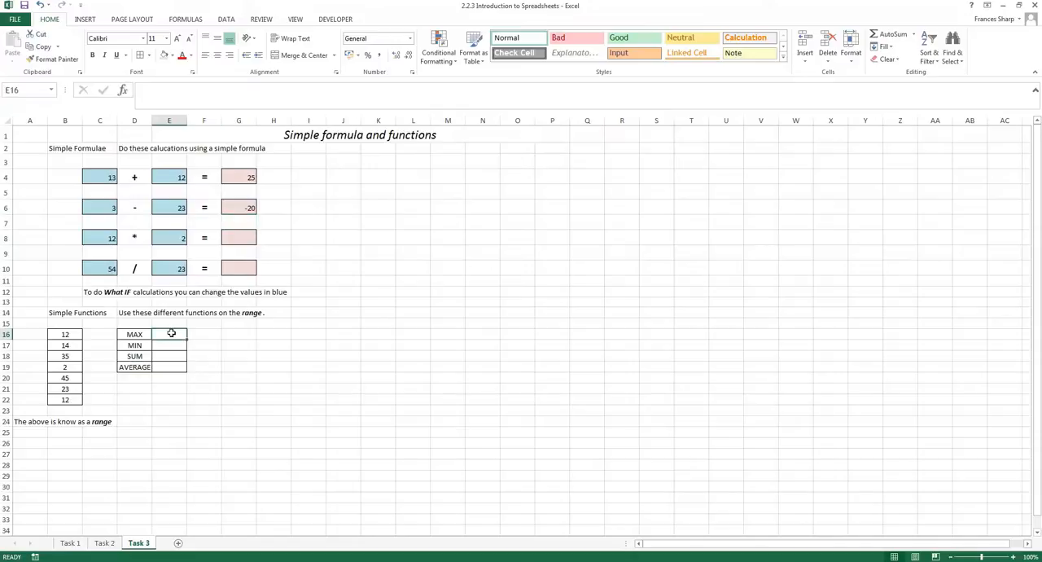
pyautogui.write('=max(')
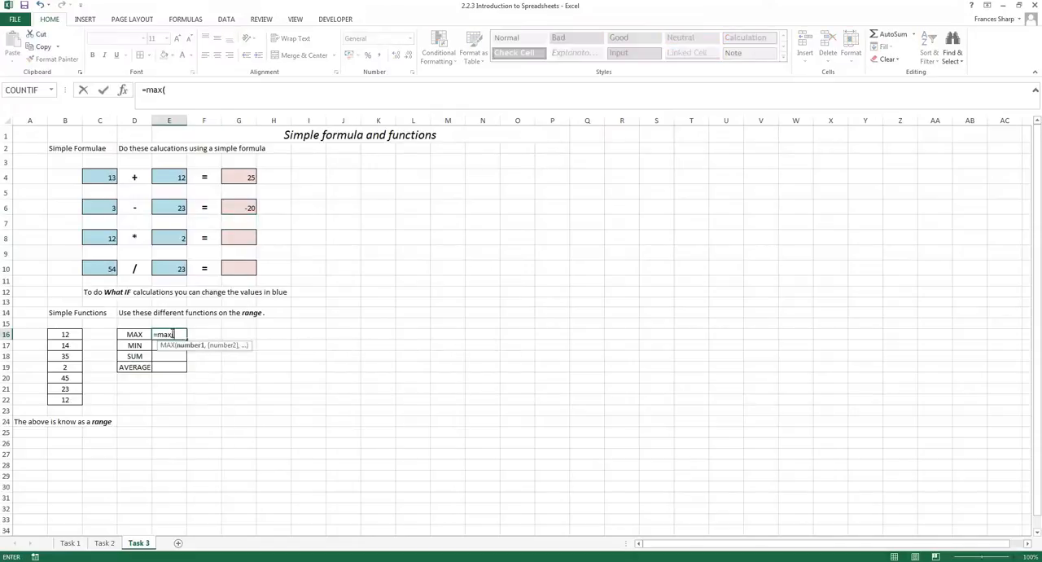
pyautogui.moveTo(64, 332); pyautogui.dragTo(70, 400)
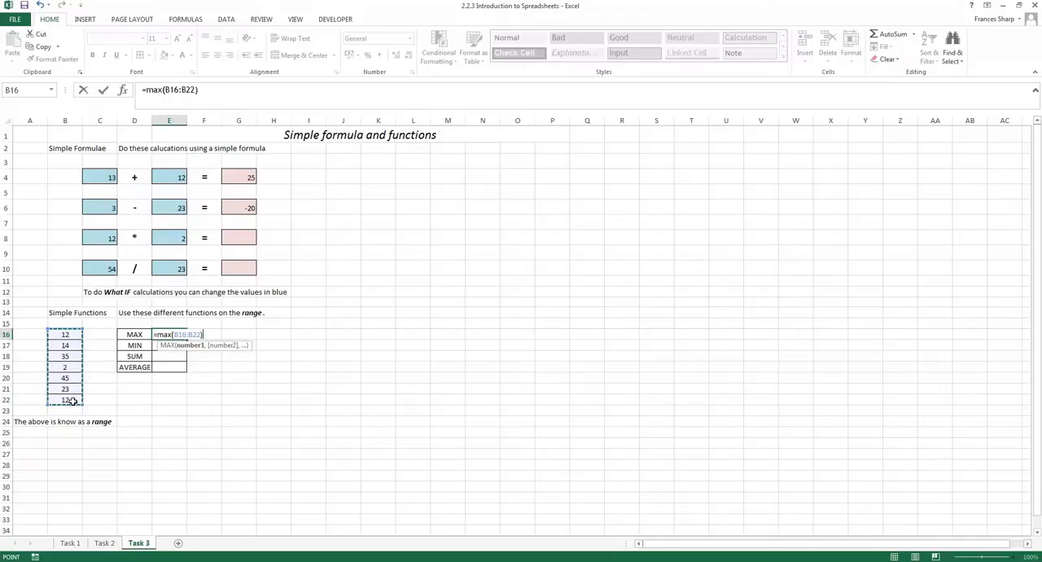
pyautogui.press('Return')
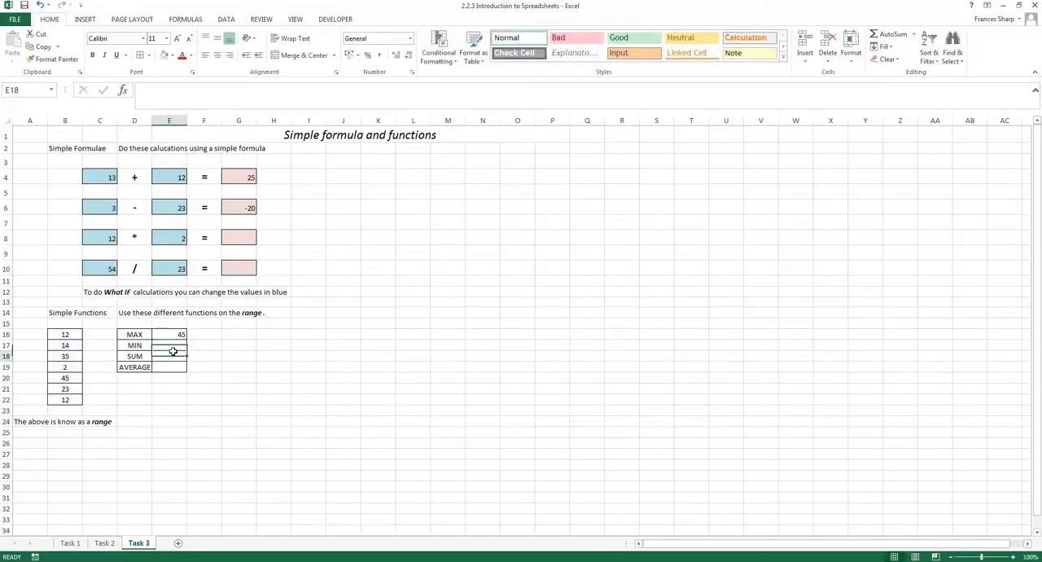
pyautogui.click(176, 354)
pyautogui.click(174, 346)
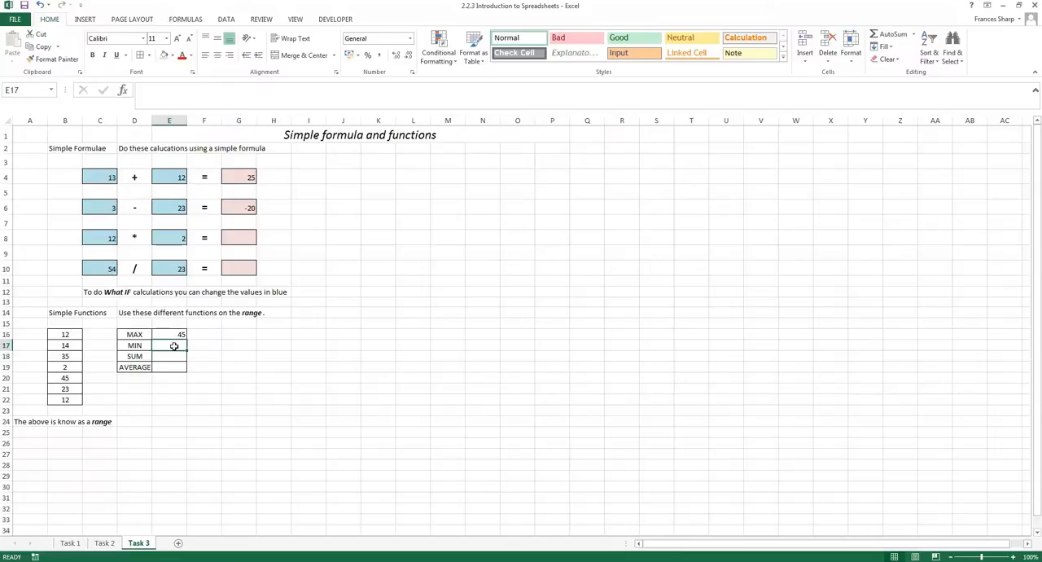